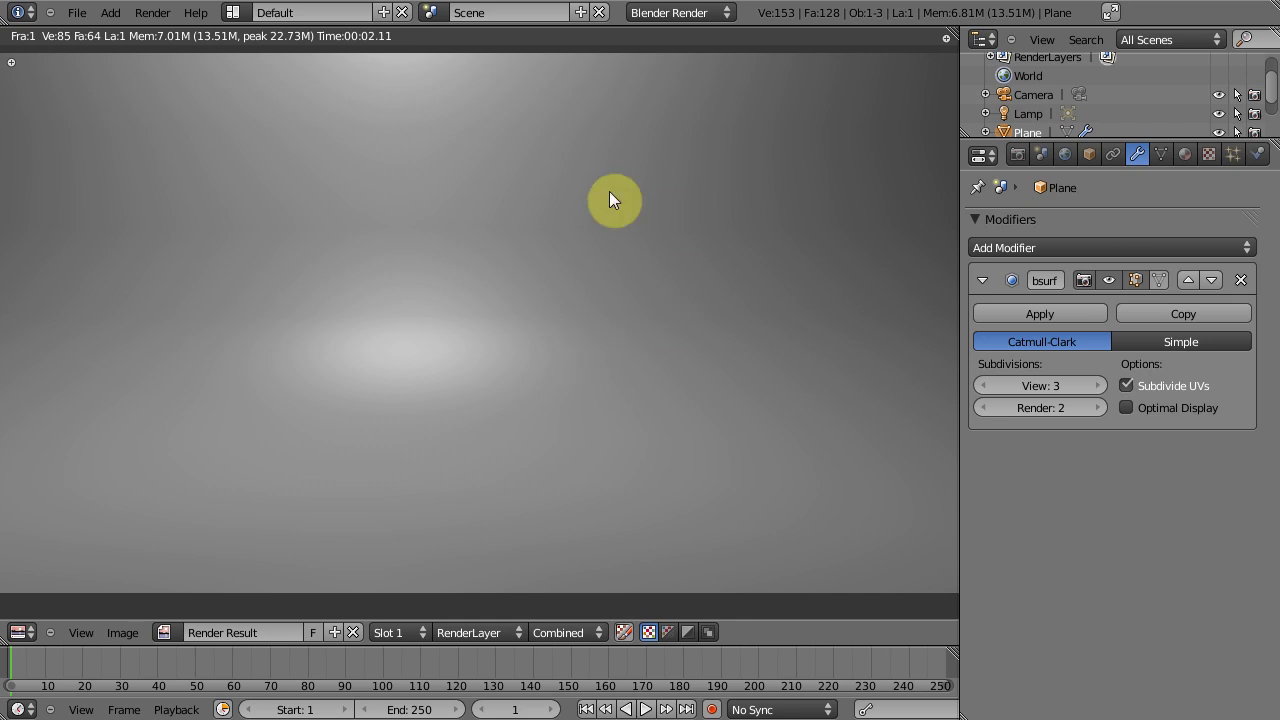
# - Reload the default startup scene and delete the default cube
pyautogui.hotkey('ctrl', 'n')
pyautogui.click(537, 309)
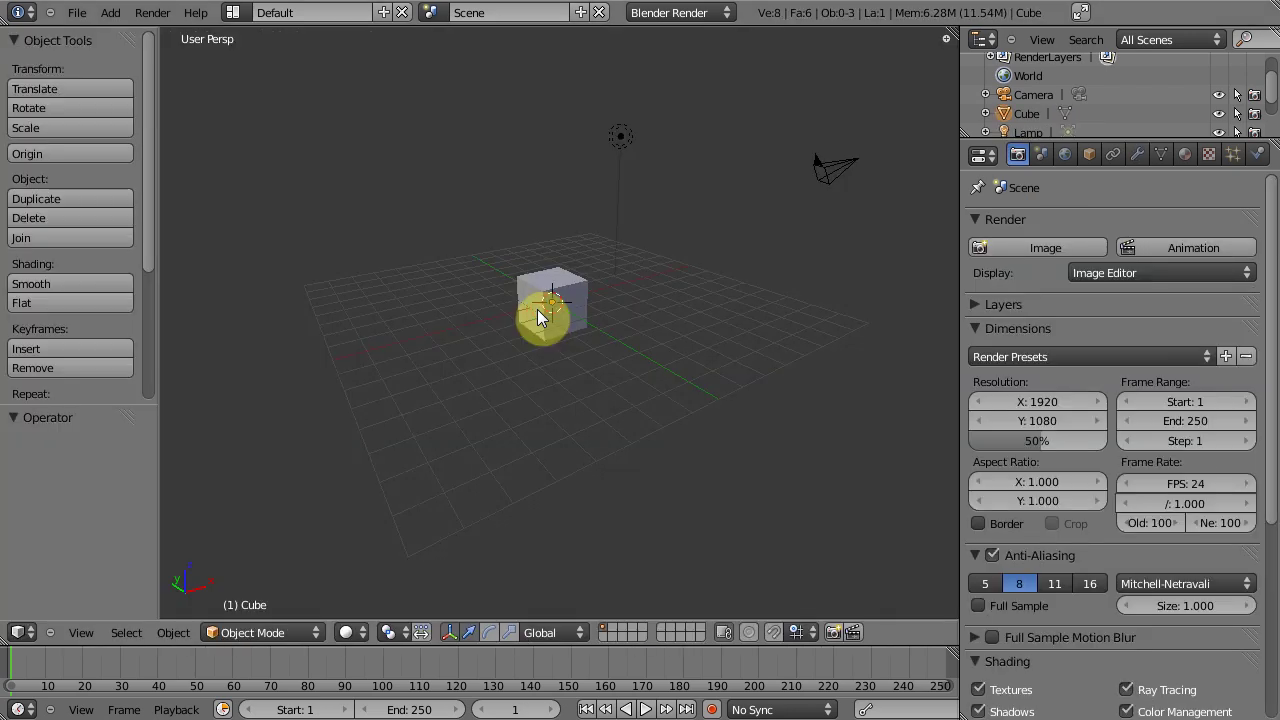
pyautogui.rightClick(556, 280)
pyautogui.press('x')
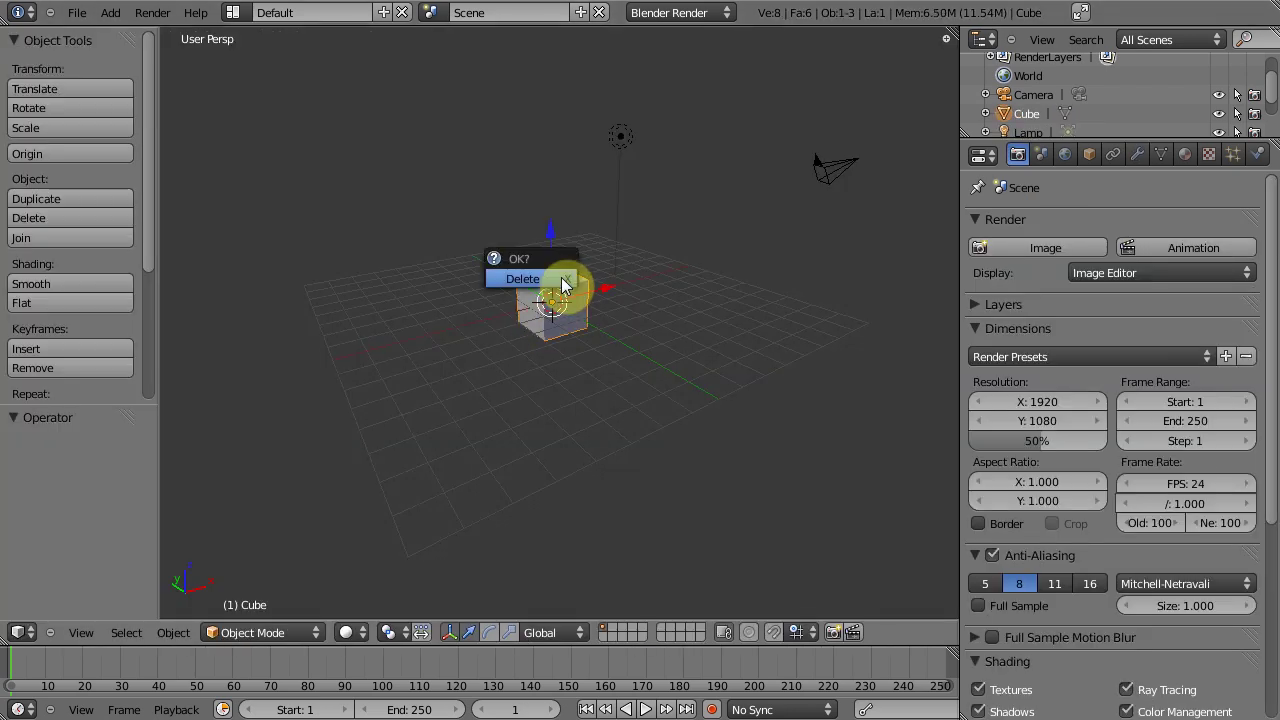
pyautogui.click(561, 279)
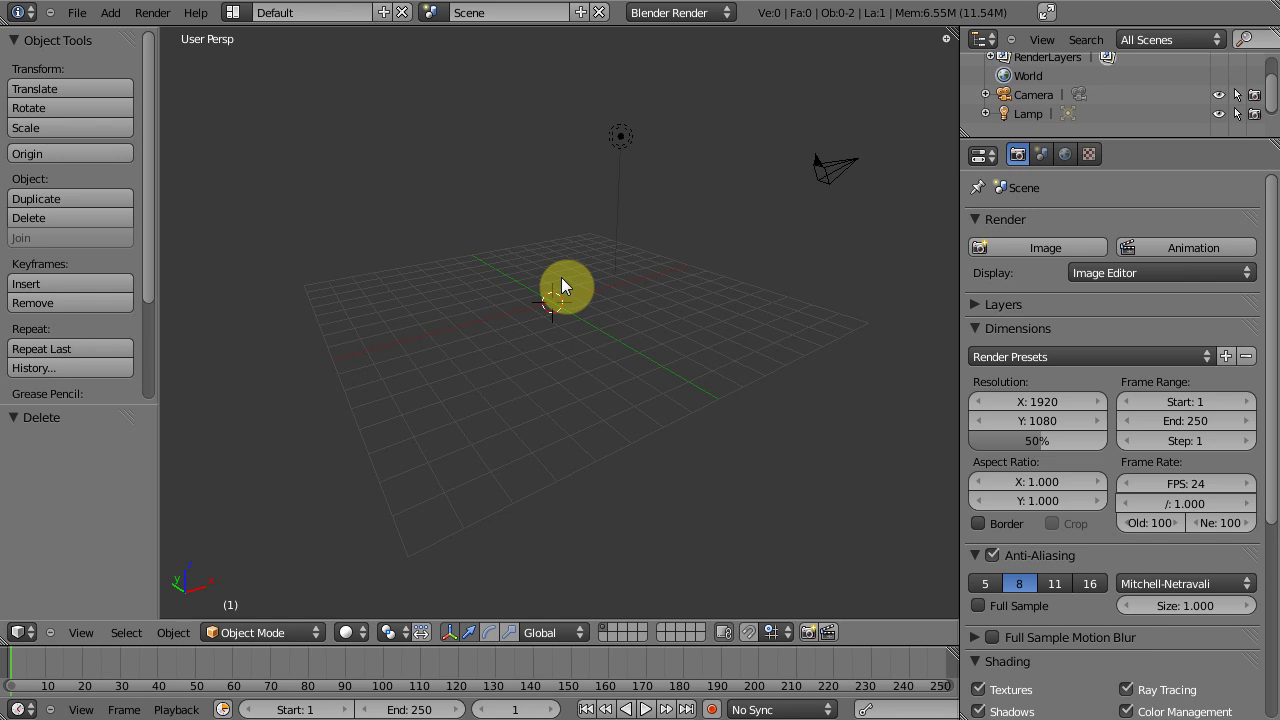
# - Add a plane at the origin and scale it by 6
pyautogui.hotkey('shift', 'a')
pyautogui.moveTo(561, 277)
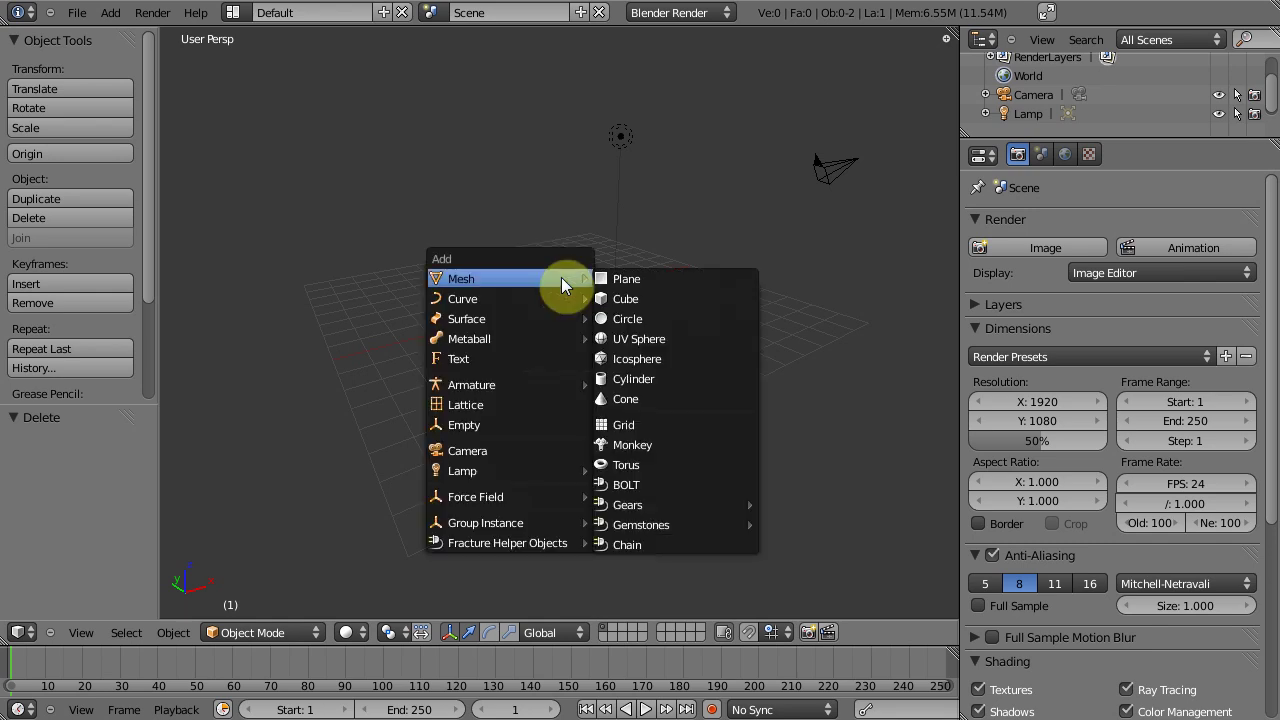
pyautogui.click(660, 285)
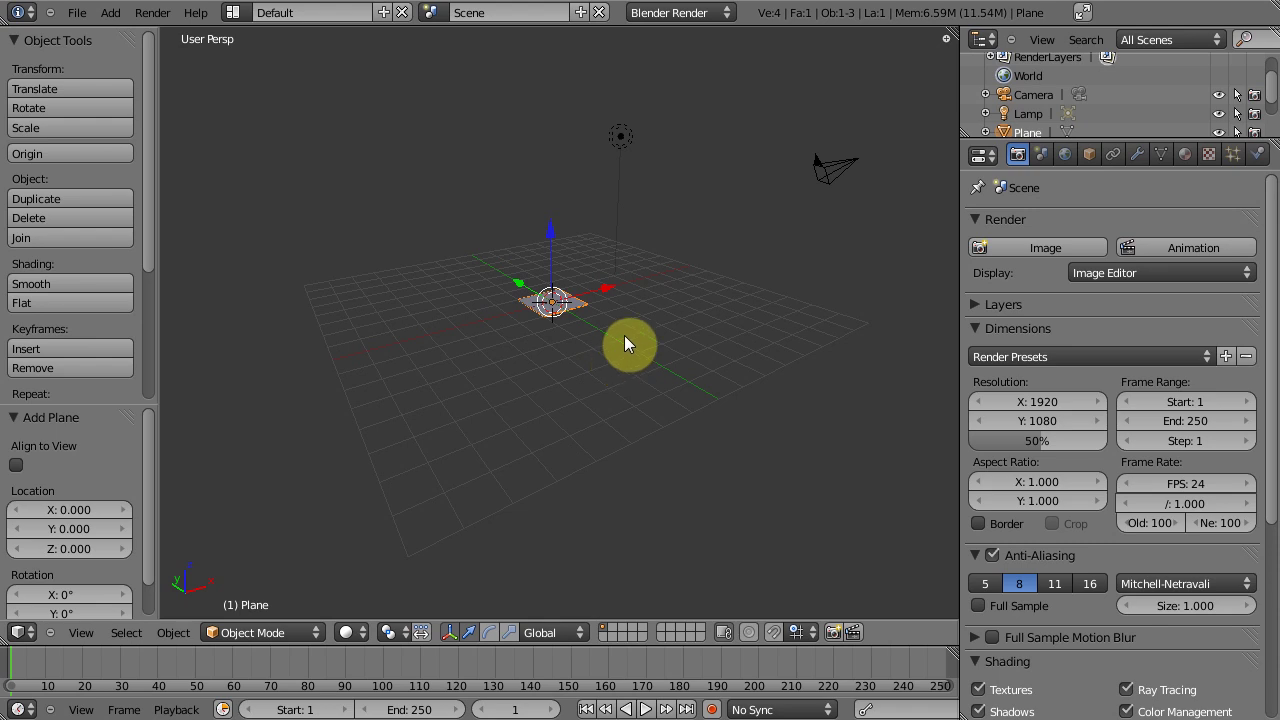
pyautogui.press('s')
pyautogui.press('6')
pyautogui.press('Return')
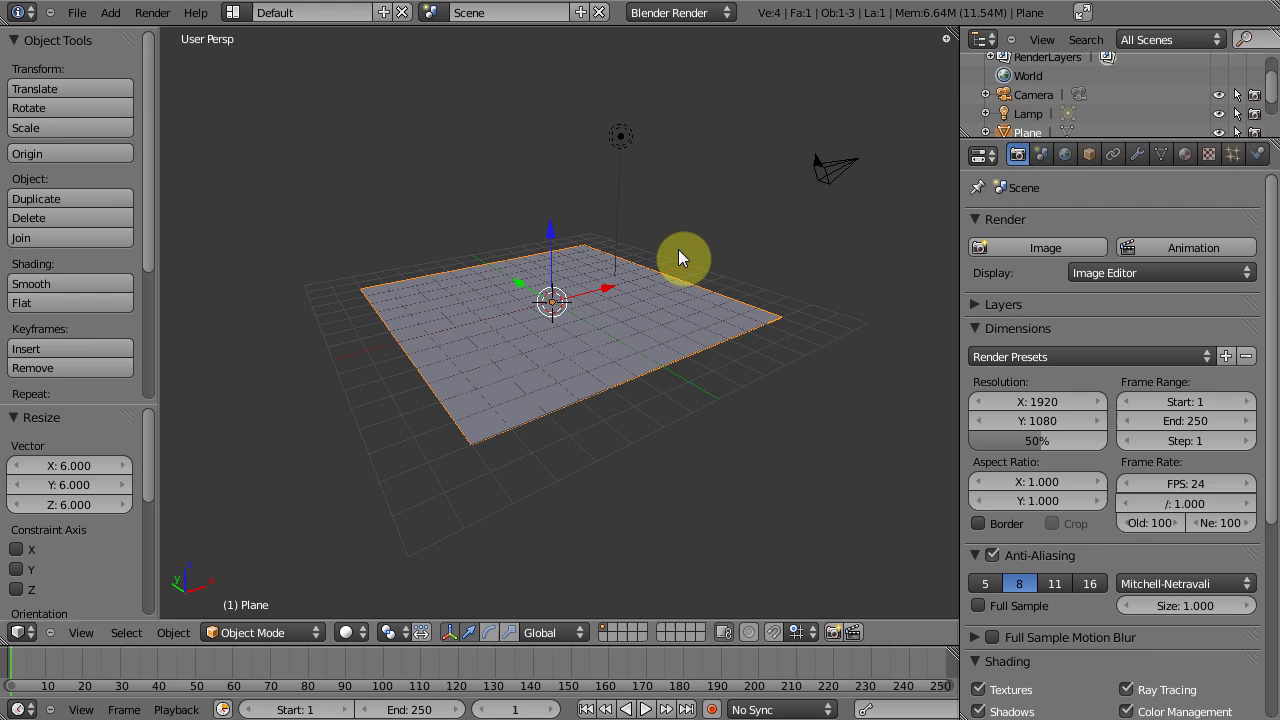
# - Put the plane into Edit Mode and settle on edge select mode via the Ctrl+Tab menu
pyautogui.press('Tab')
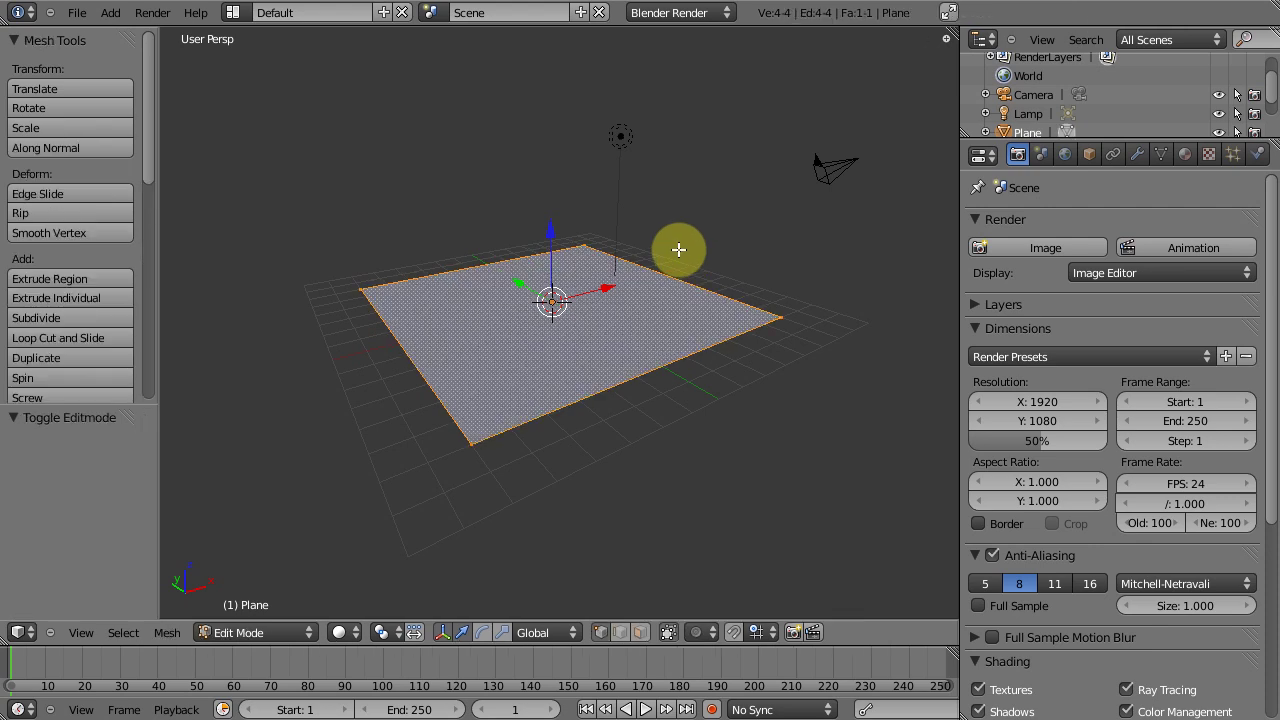
pyautogui.click(621, 632)
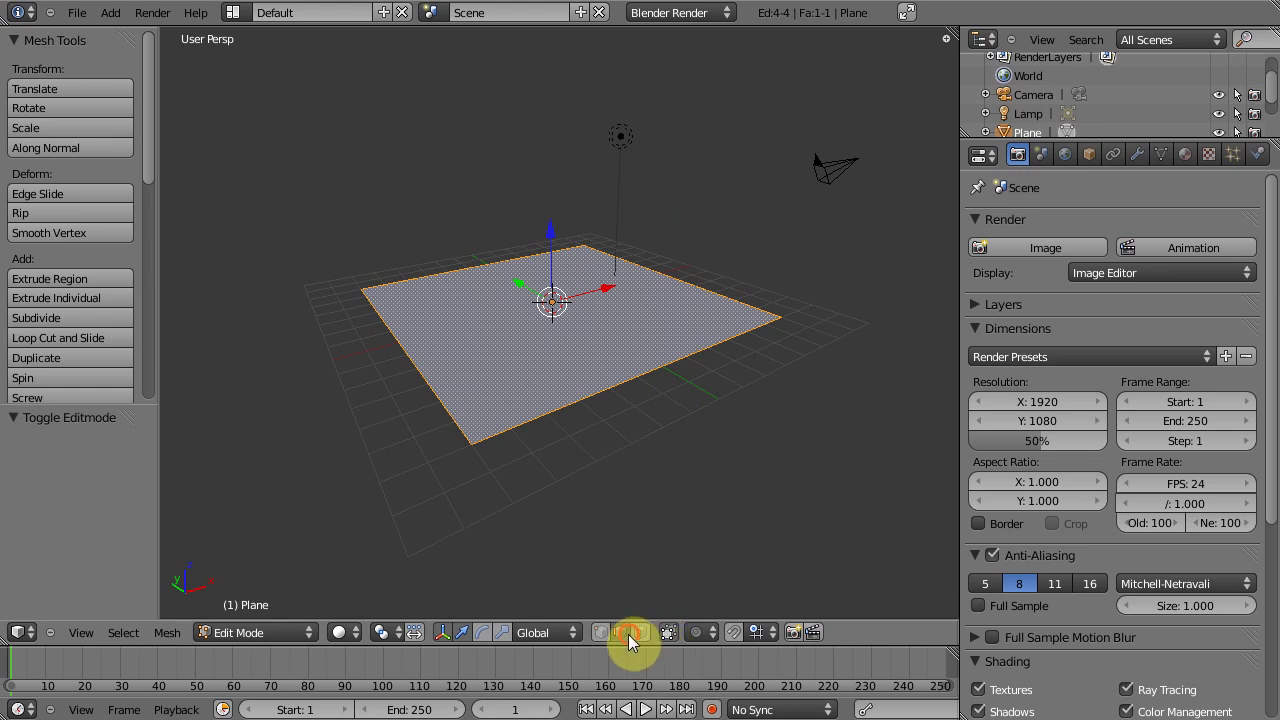
pyautogui.click(601, 632)
pyautogui.click(621, 632)
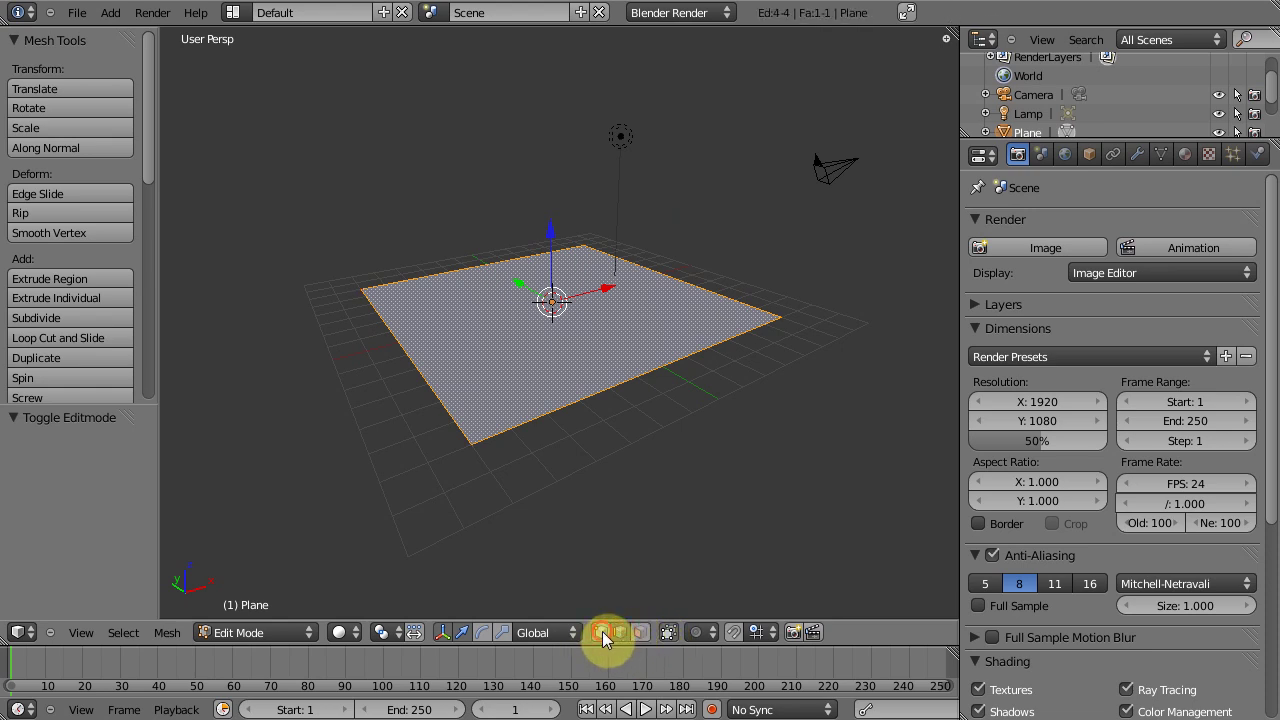
pyautogui.click(601, 632)
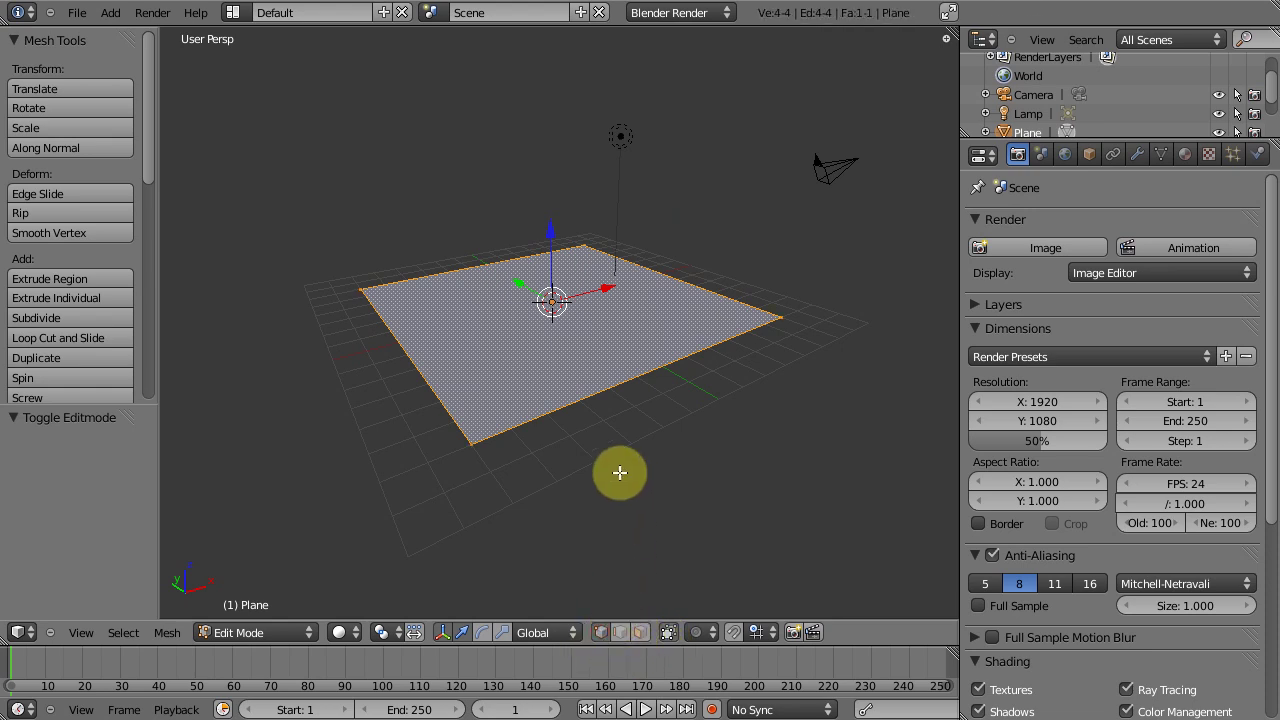
pyautogui.hotkey('ctrl', 'Tab')
pyautogui.click(584, 470)
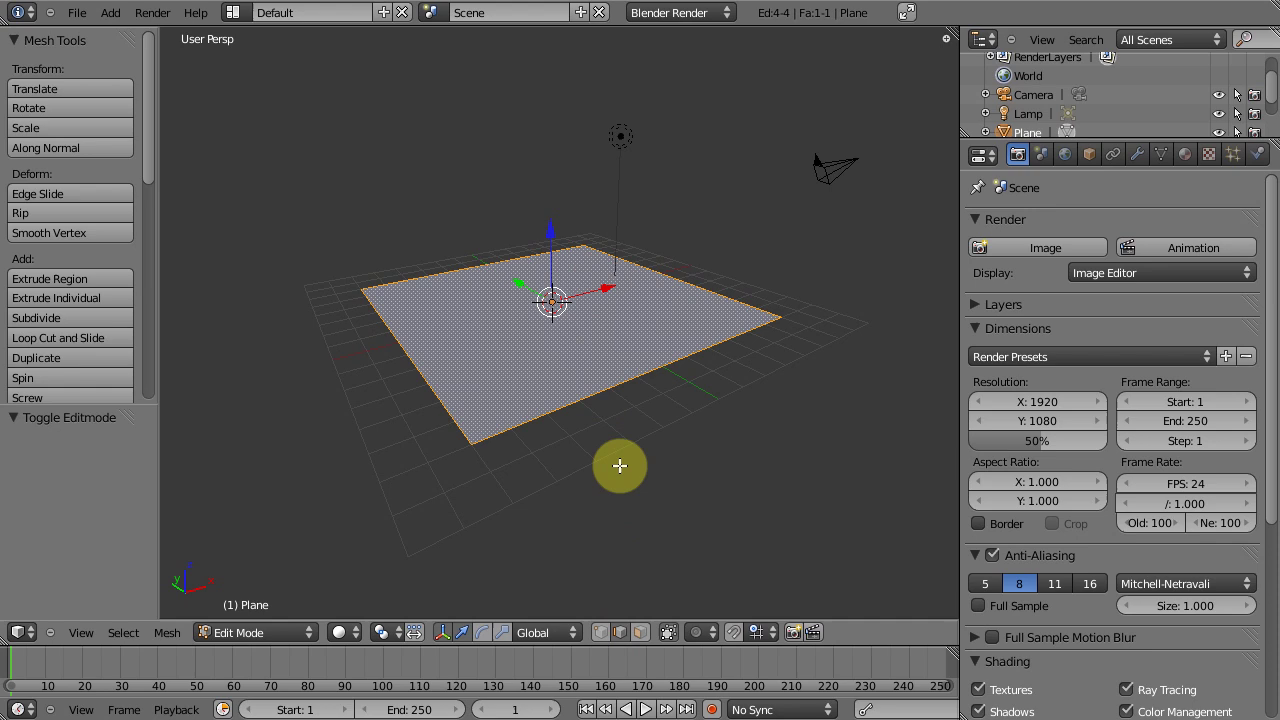
pyautogui.hotkey('ctrl', 'Tab')
pyautogui.click(665, 237)
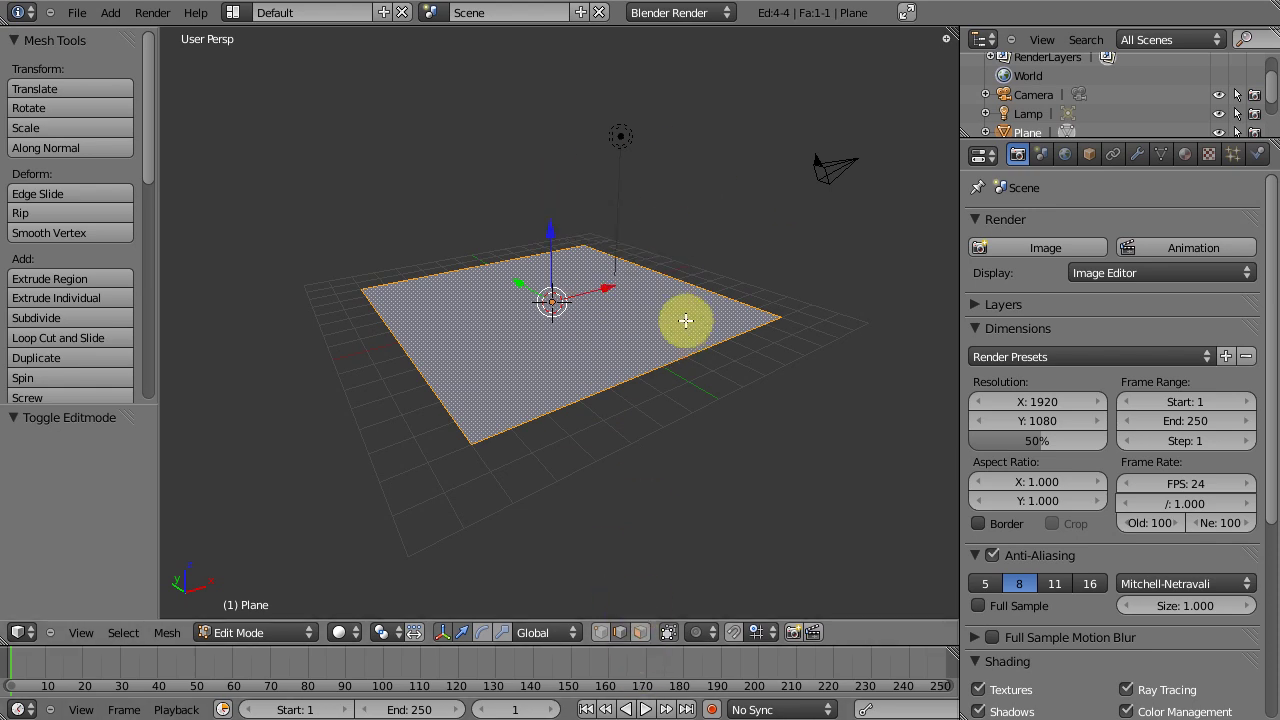
# - Extrude the plane's back edge and raise it 8.556 units along Z into a wall
pyautogui.click(694, 284)
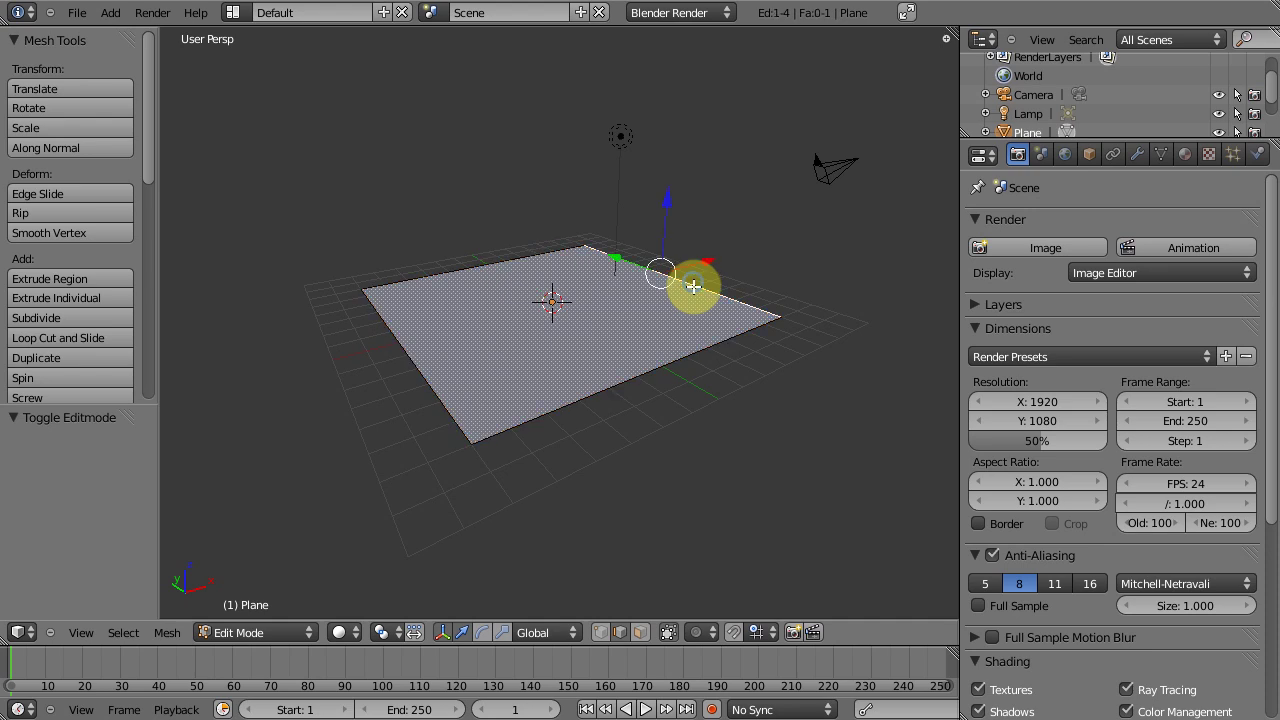
pyautogui.press('e')
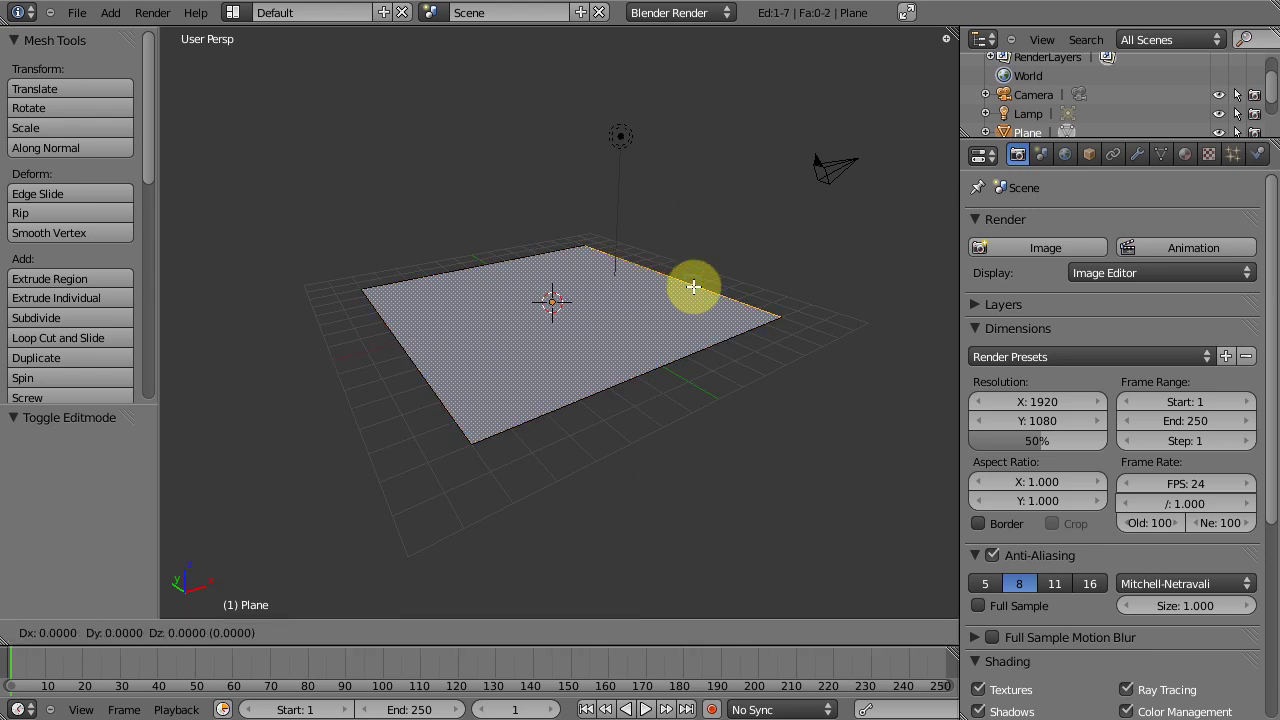
pyautogui.click(695, 261)
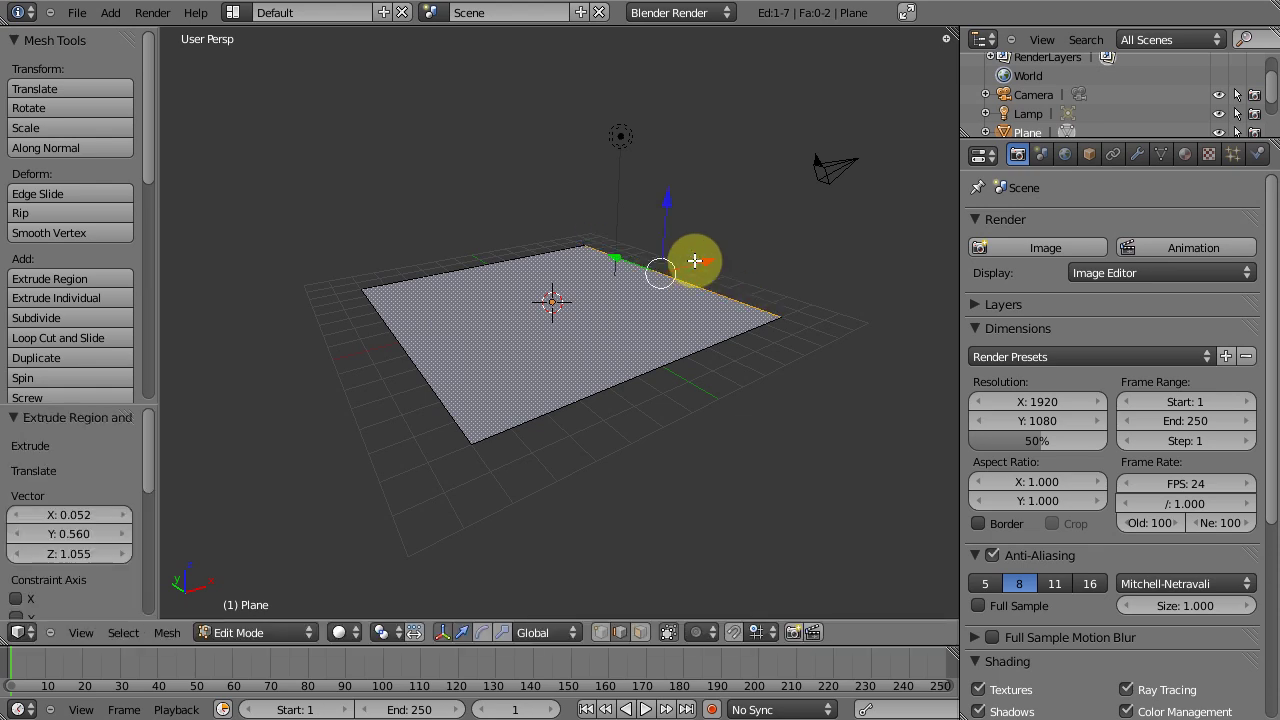
pyautogui.press('g')
pyautogui.press('z')
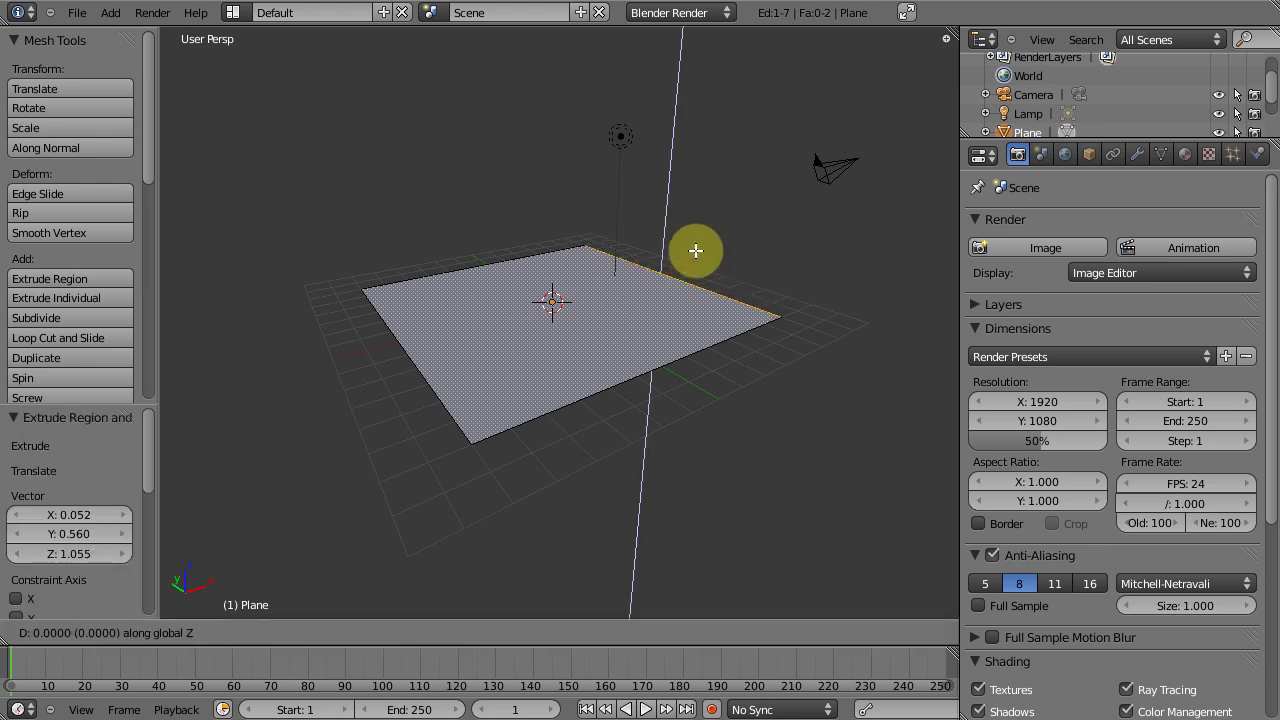
pyautogui.click(726, 60)
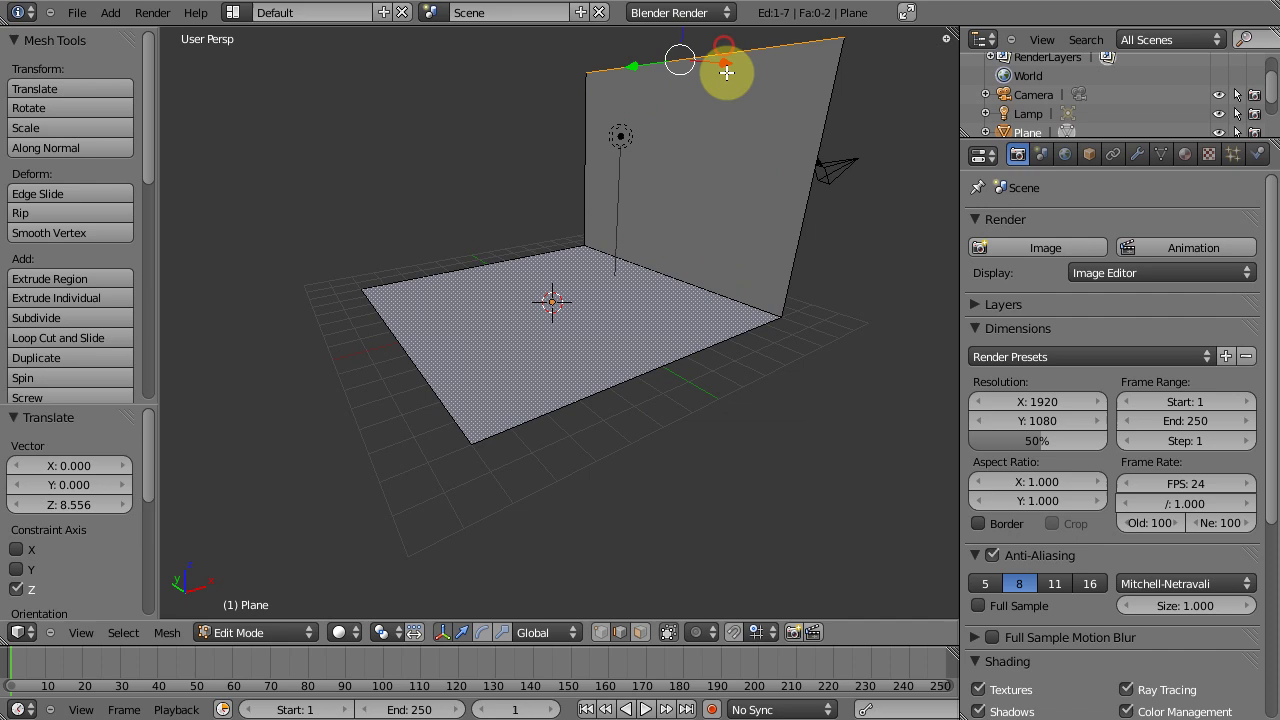
pyautogui.moveTo(740, 334); pyautogui.dragTo(862, 105, button='middle')
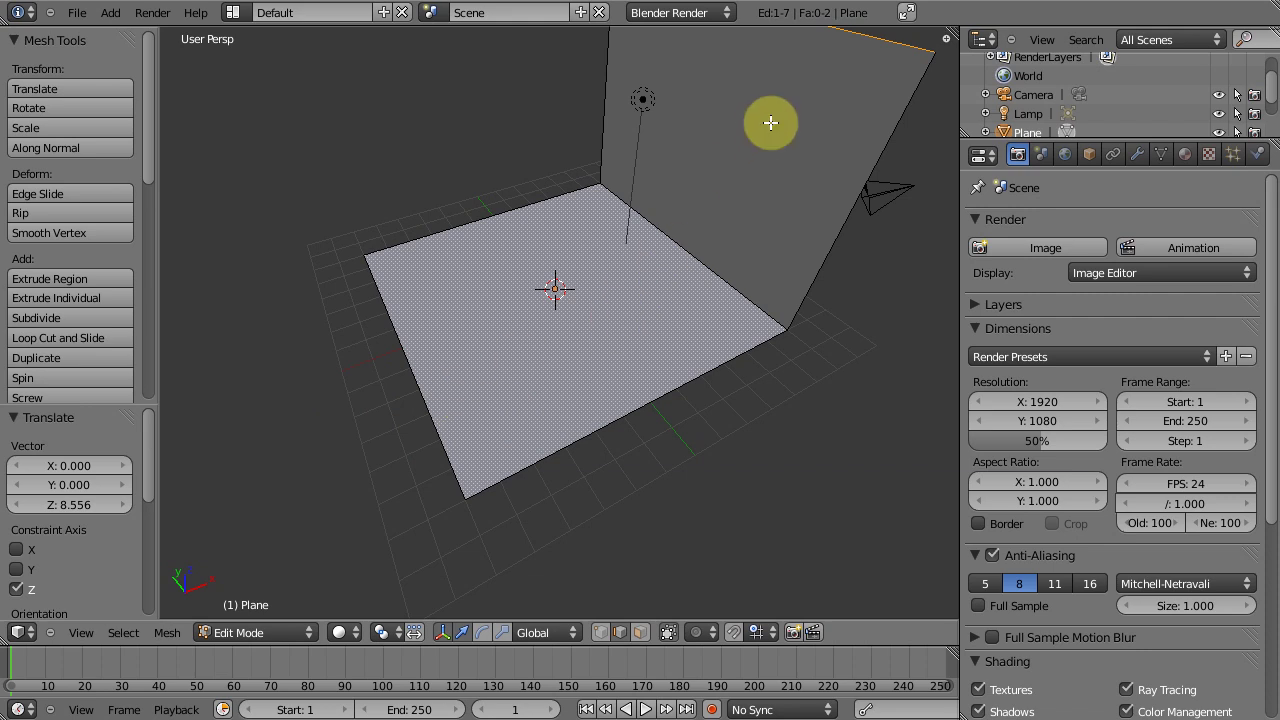
pyautogui.moveTo(790, 316); pyautogui.dragTo(709, 273, button='middle')
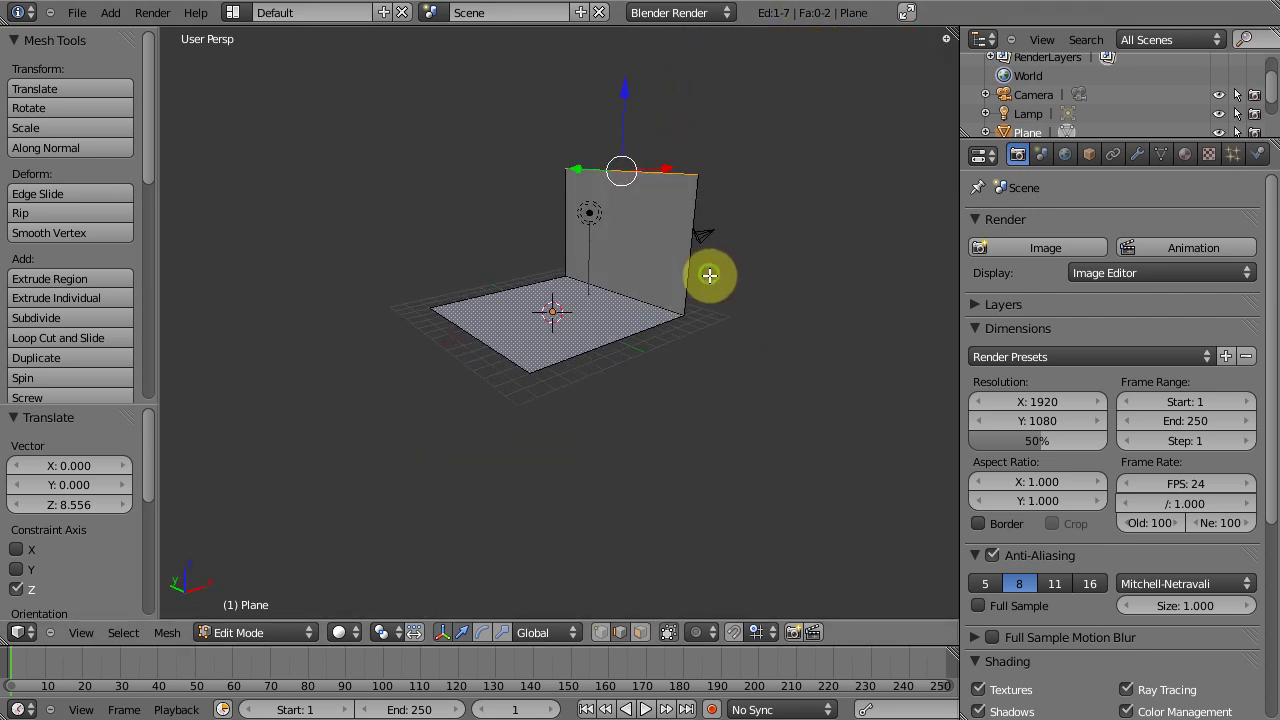
# - Raise the wall's top edge a further 0.616 units along Z
pyautogui.press('g')
pyautogui.press('z')
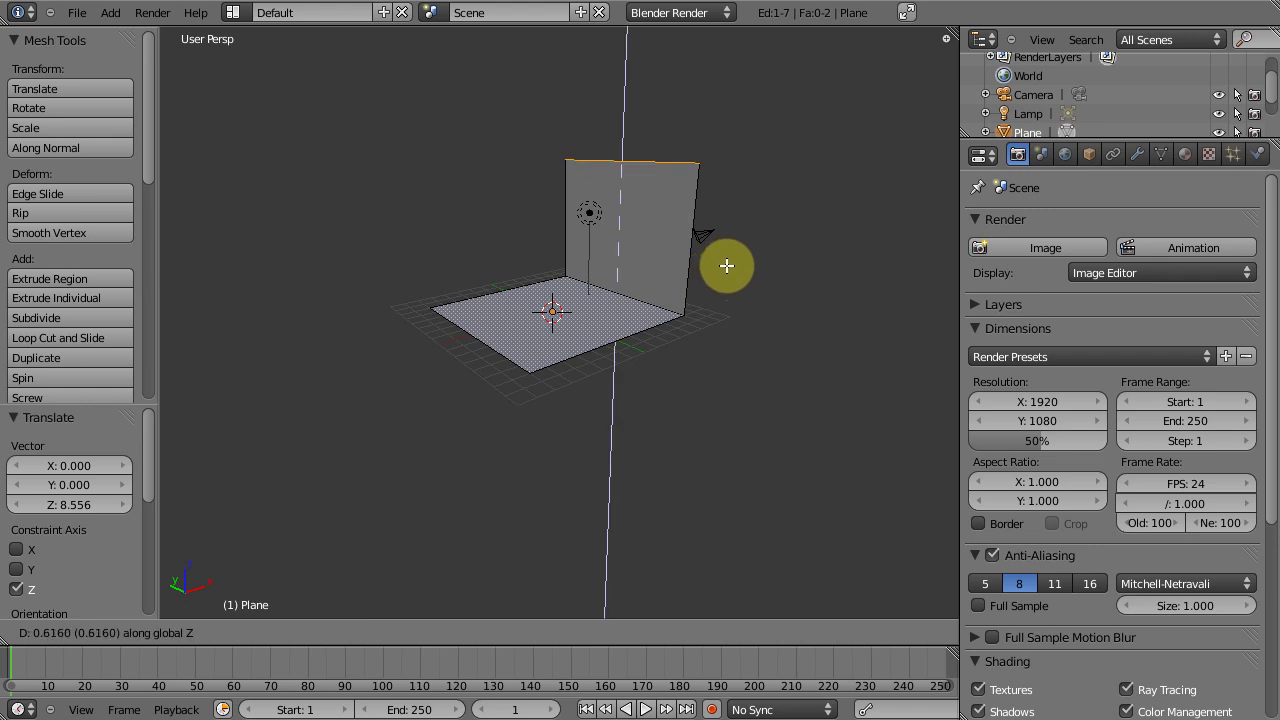
pyautogui.click(728, 263)
pyautogui.moveTo(571, 261); pyautogui.dragTo(749, 391, button='middle')
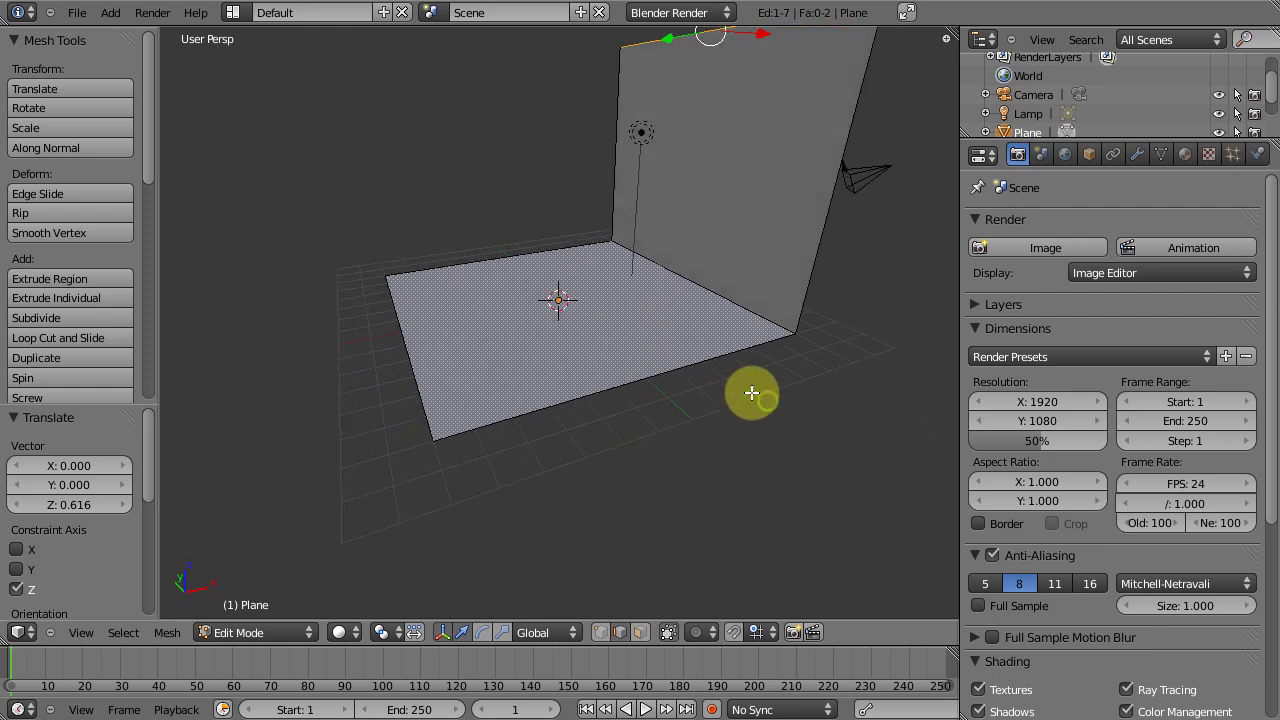
# - Add a Subdivision Surface modifier to the plane with viewport subdivisions set to 3
pyautogui.press('Tab')
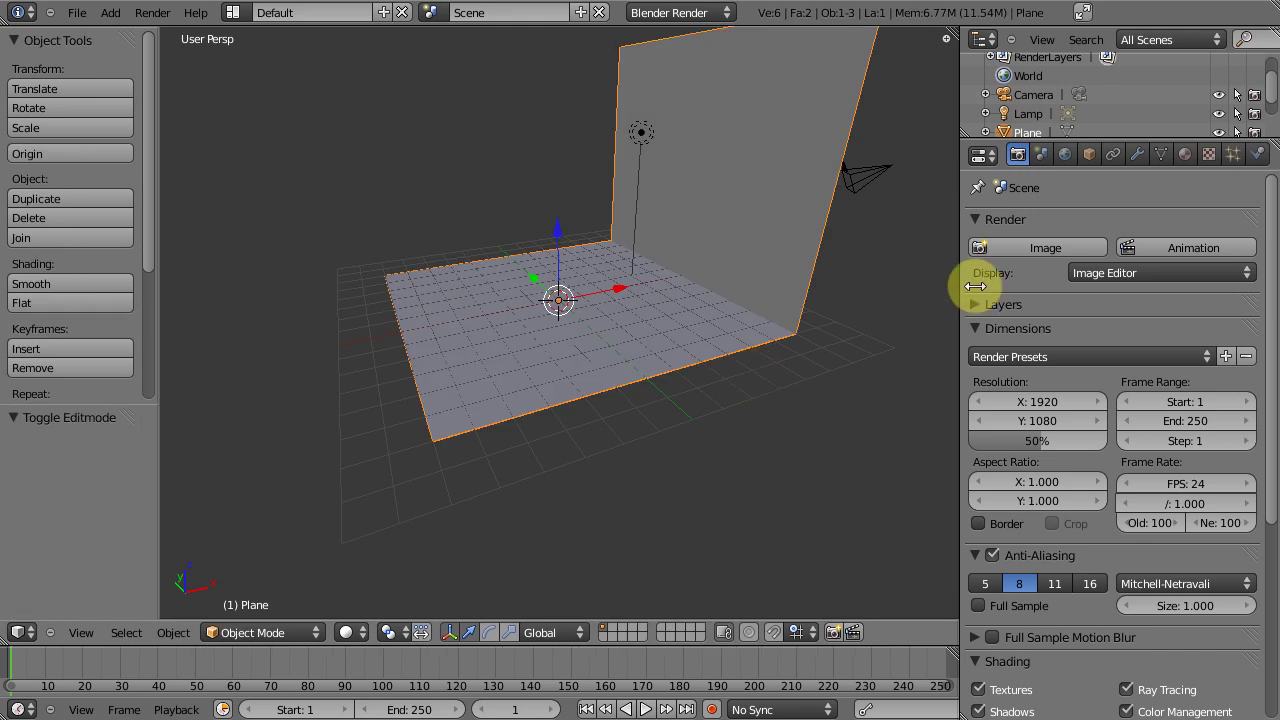
pyautogui.click(1136, 156)
pyautogui.click(1020, 248)
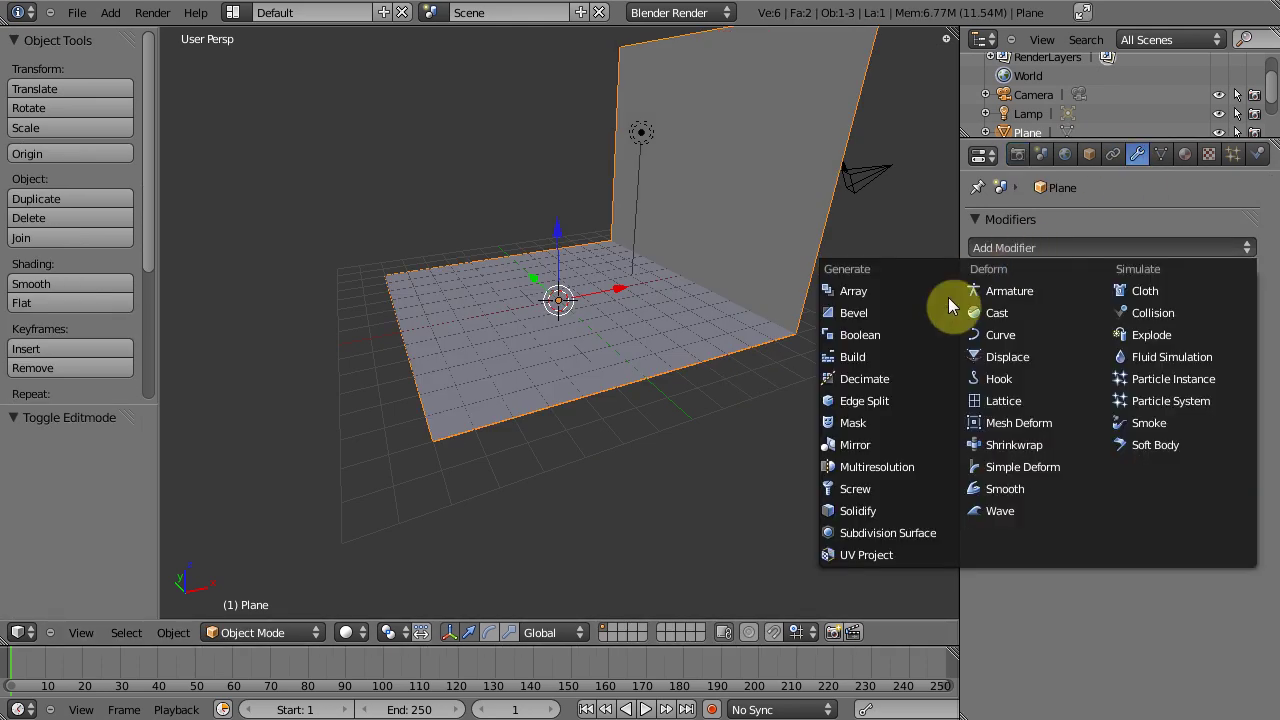
pyautogui.click(929, 533)
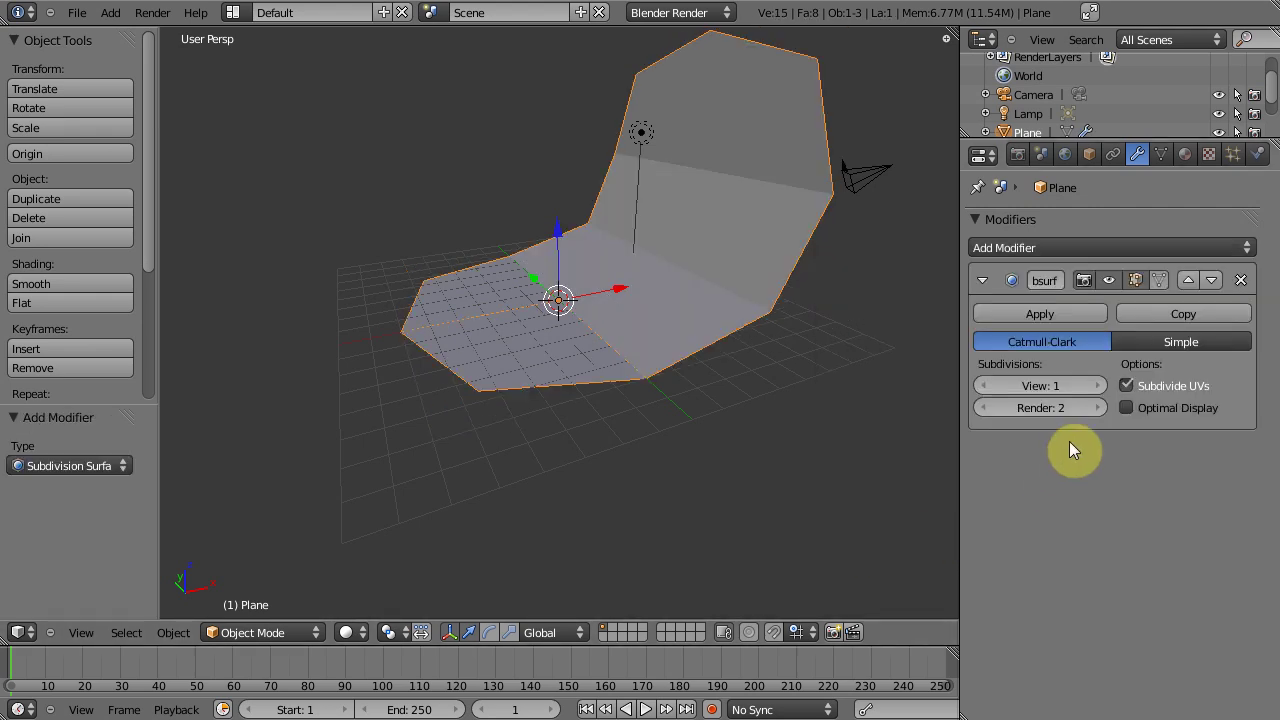
pyautogui.click(1096, 388)
pyautogui.click(1092, 387)
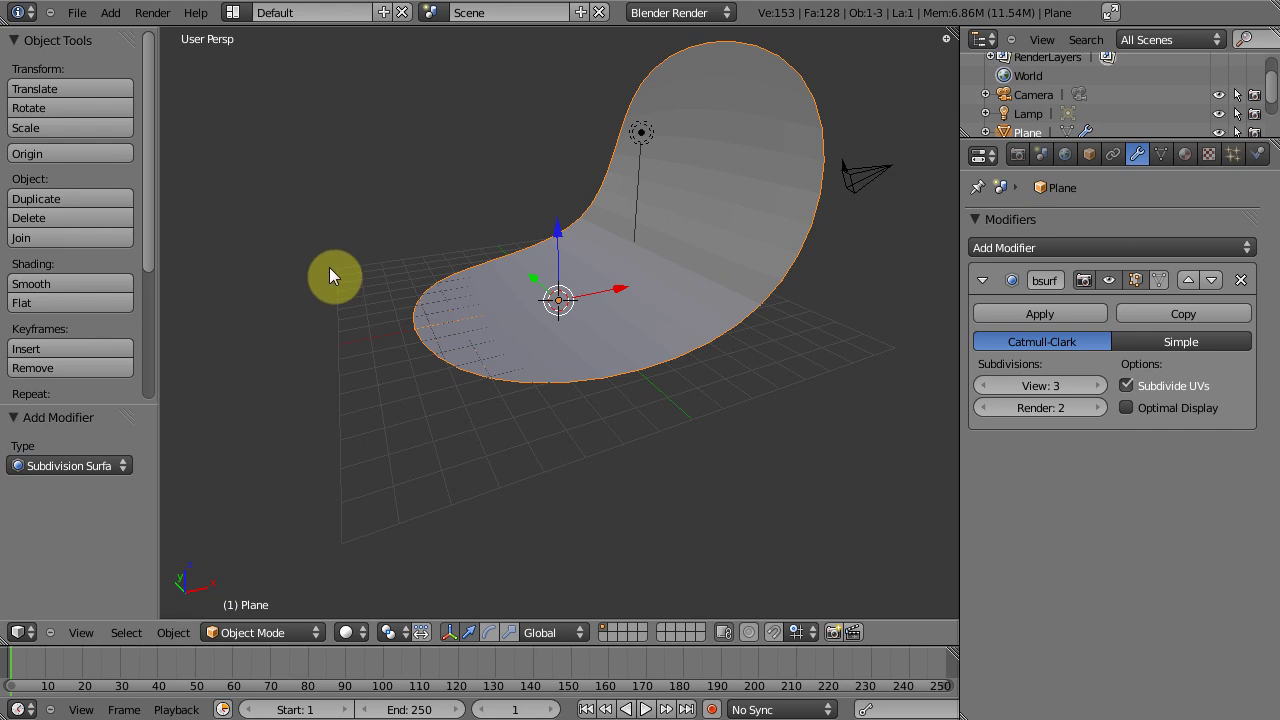
# - Apply smooth shading to the backdrop plane
pyautogui.press('t')
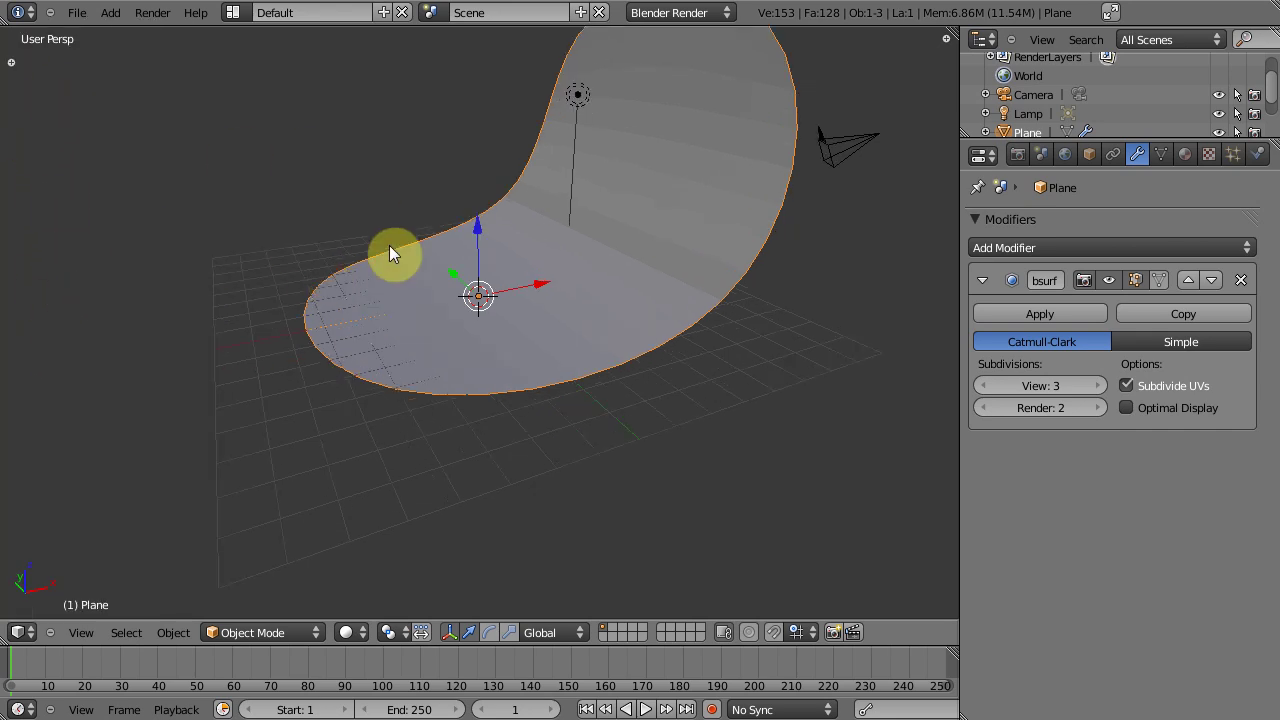
pyautogui.press('t')
pyautogui.click(28, 282)
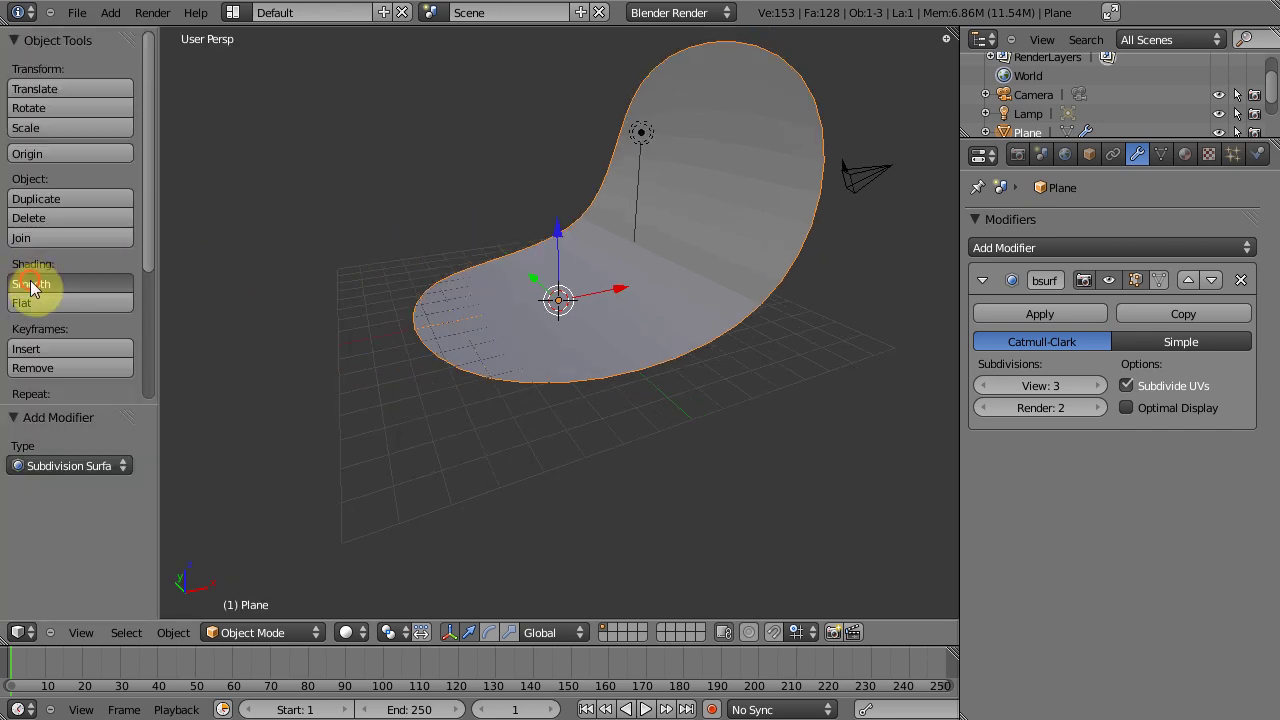
pyautogui.moveTo(797, 276); pyautogui.dragTo(776, 292, button='middle')
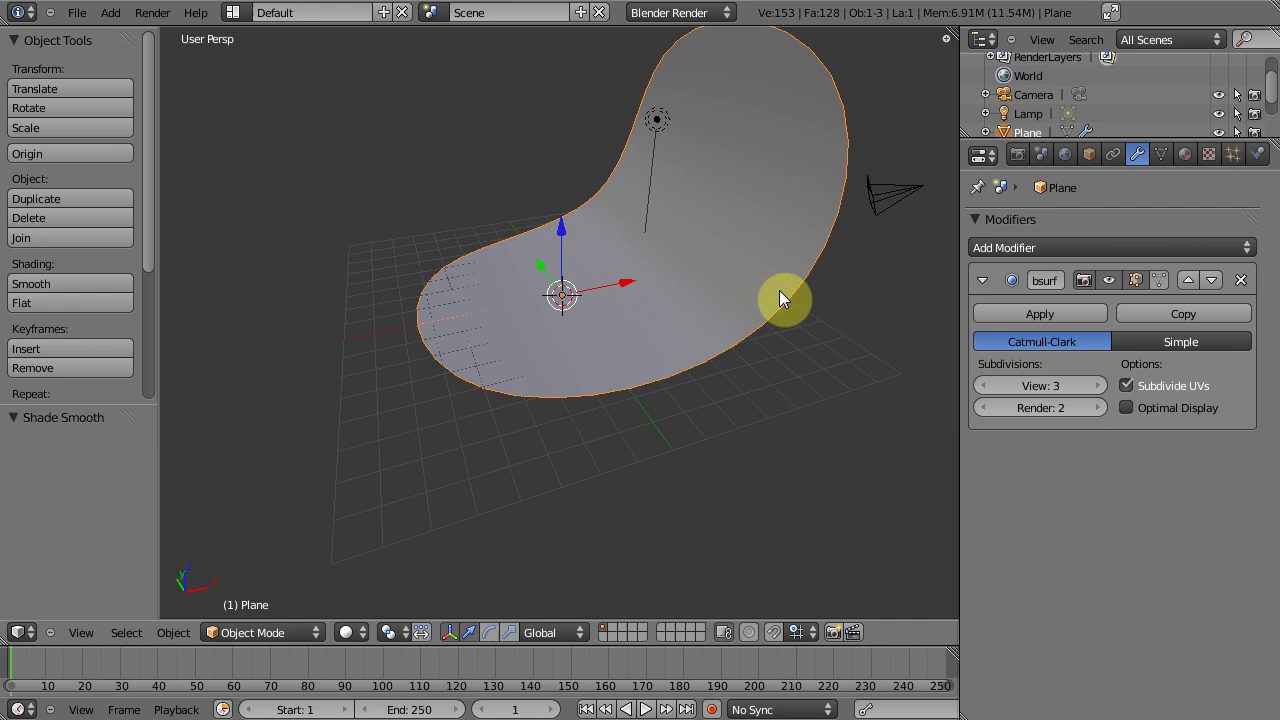
# - In Edit Mode, select all the outer border edges of the backdrop
pyautogui.press('Tab')
pyautogui.scroll(-4, 740, 281)
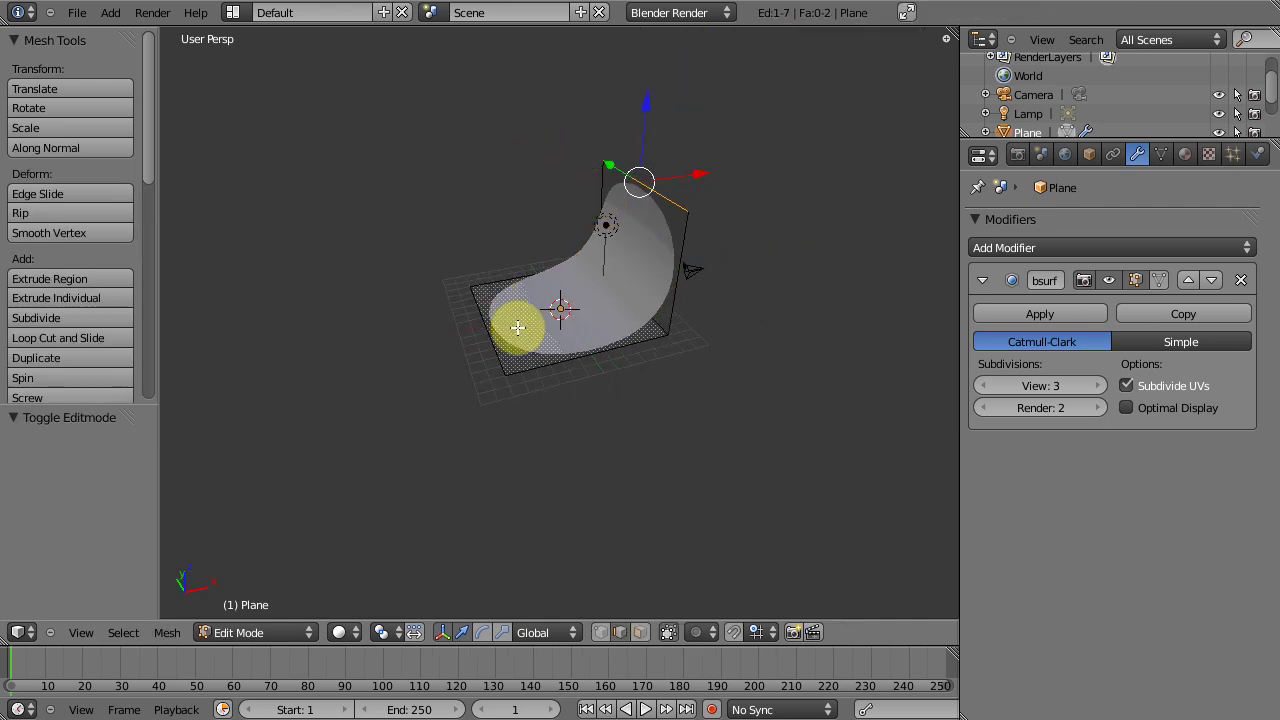
pyautogui.rightClick(600, 351)
pyautogui.rightClick(644, 252)
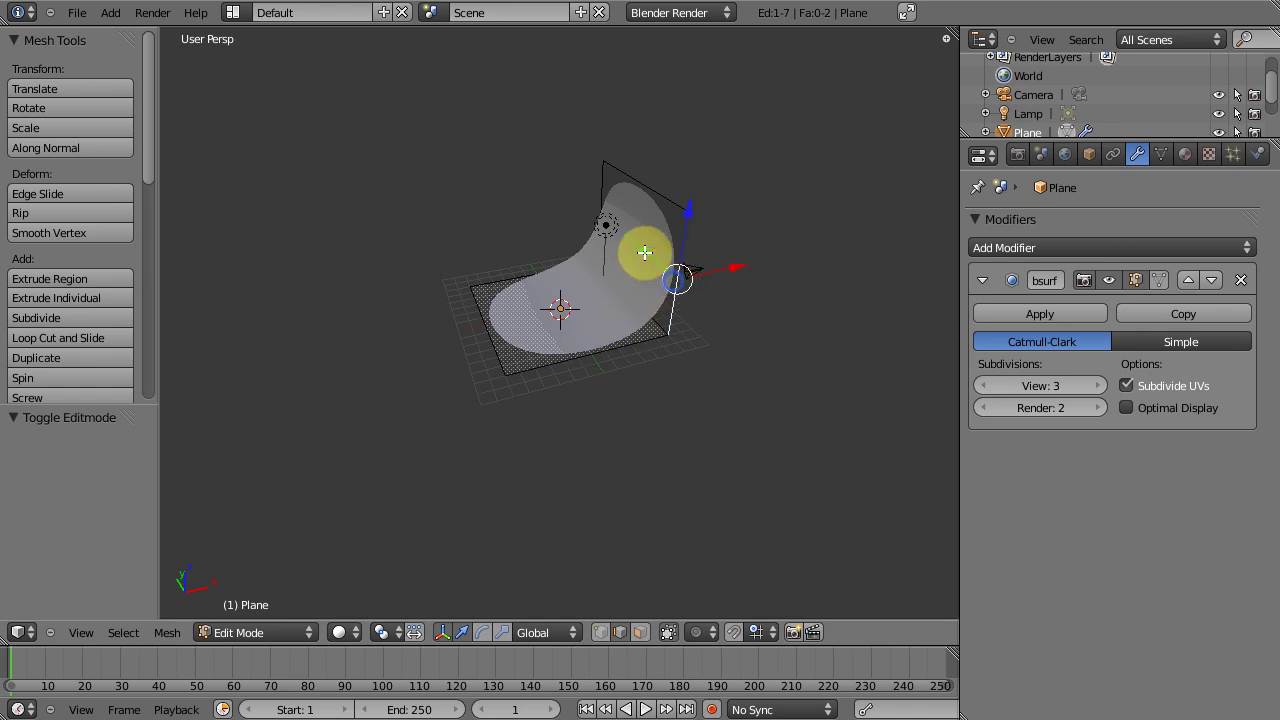
pyautogui.rightClick(600, 214)
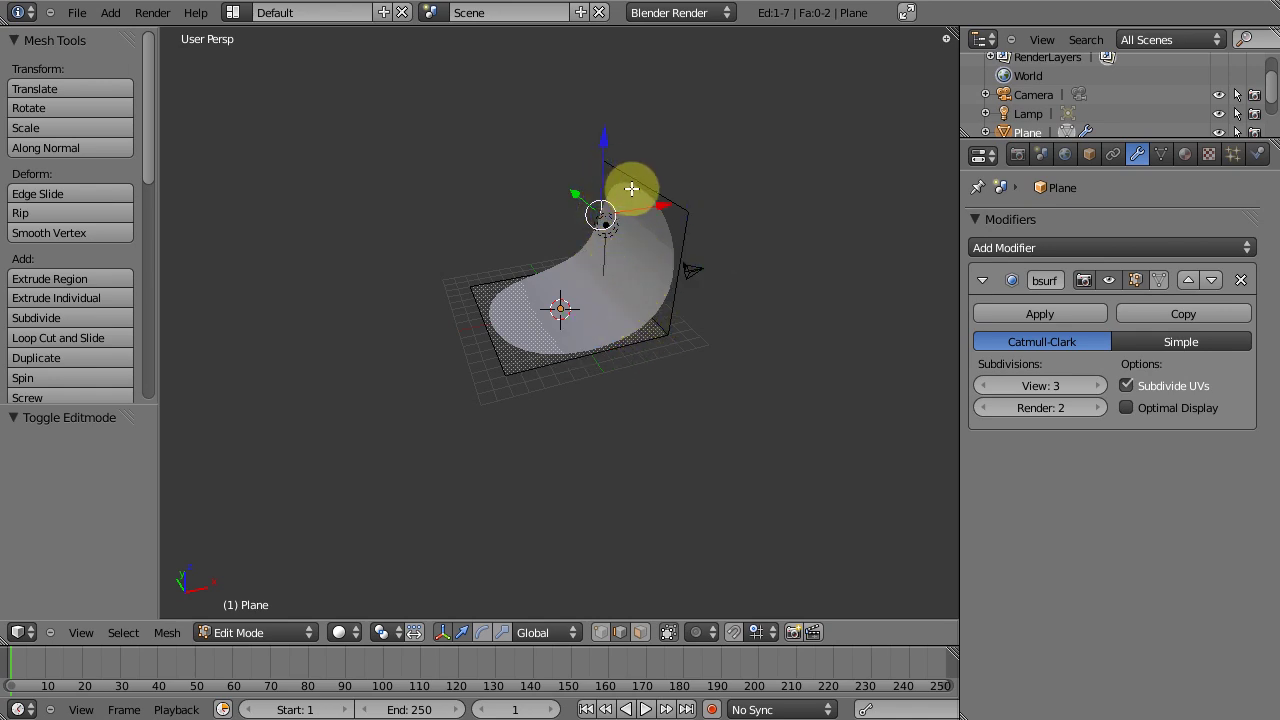
pyautogui.keyDown('shift'); pyautogui.rightClick(602, 189); pyautogui.keyUp('shift')
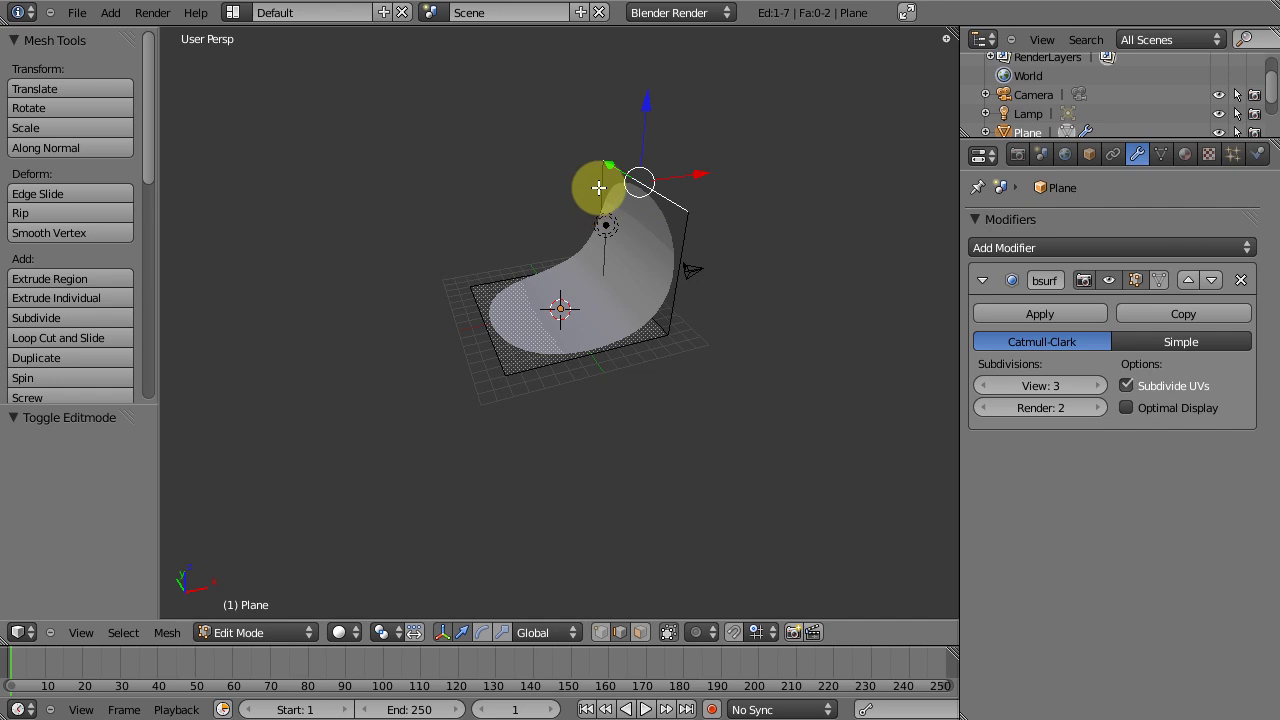
pyautogui.keyDown('shift'); pyautogui.rightClick(683, 255); pyautogui.keyUp('shift')
pyautogui.keyDown('shift'); pyautogui.rightClick(606, 345); pyautogui.keyUp('shift')
pyautogui.keyDown('shift'); pyautogui.rightClick(543, 275); pyautogui.keyUp('shift')
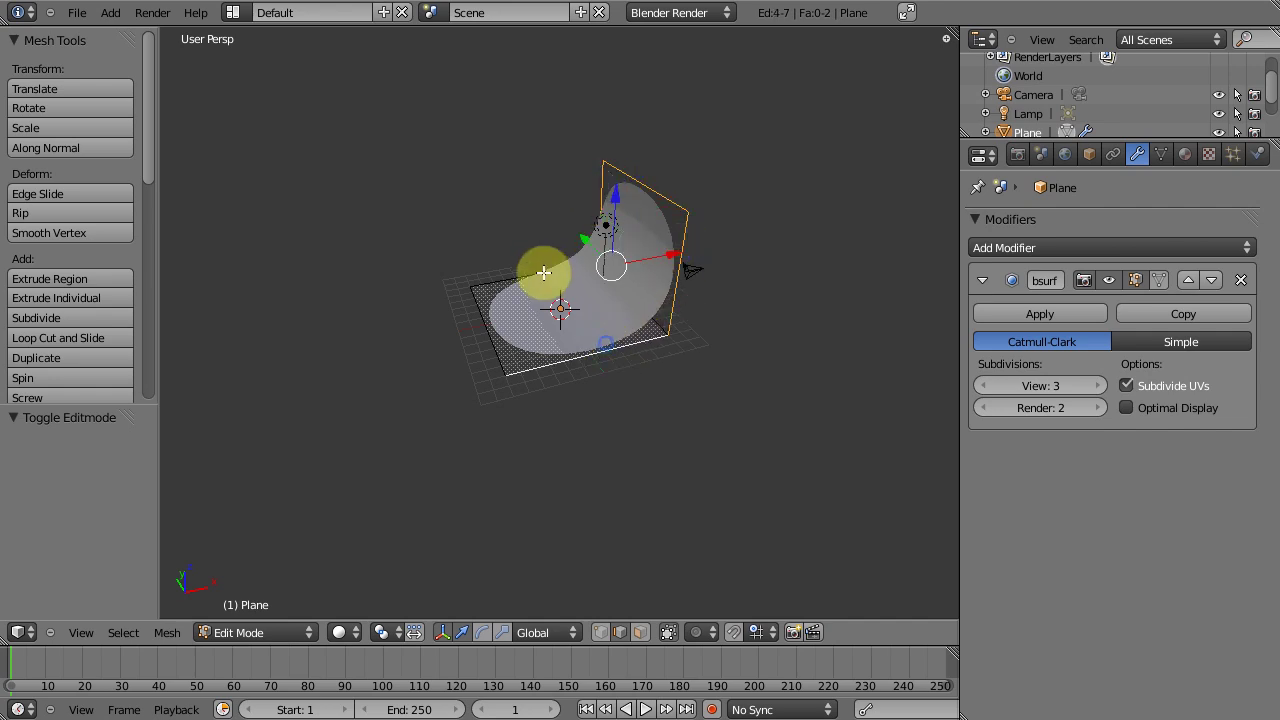
pyautogui.keyDown('shift'); pyautogui.rightClick(501, 337); pyautogui.keyUp('shift')
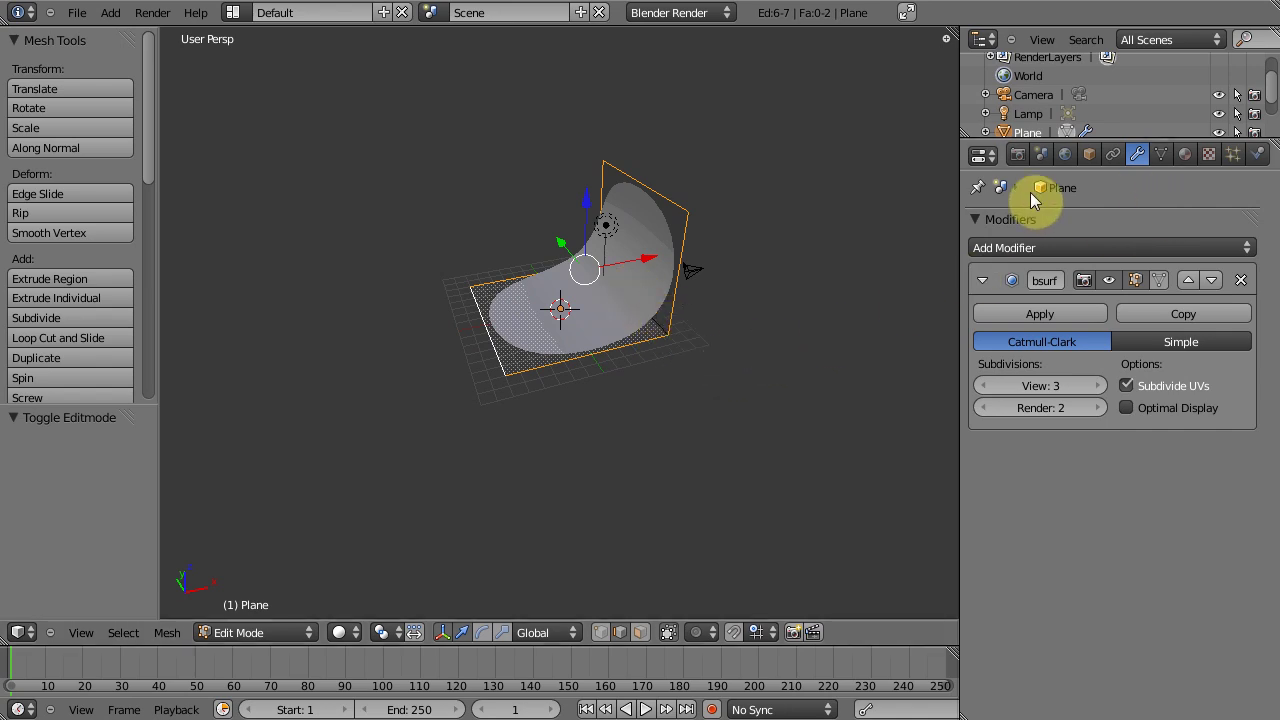
# - Set the selected edges' Mean Crease to 1.000 in the N panel
pyautogui.press('n')
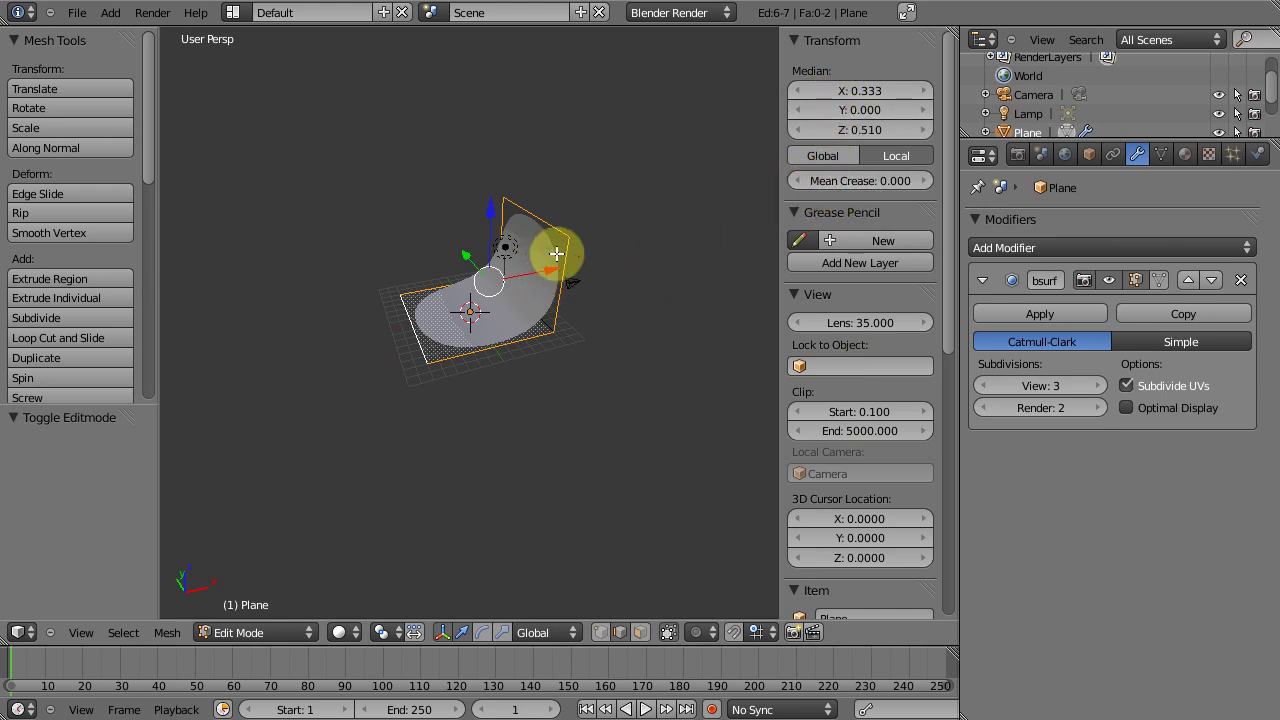
pyautogui.moveTo(886, 180); pyautogui.dragTo(940, 180)
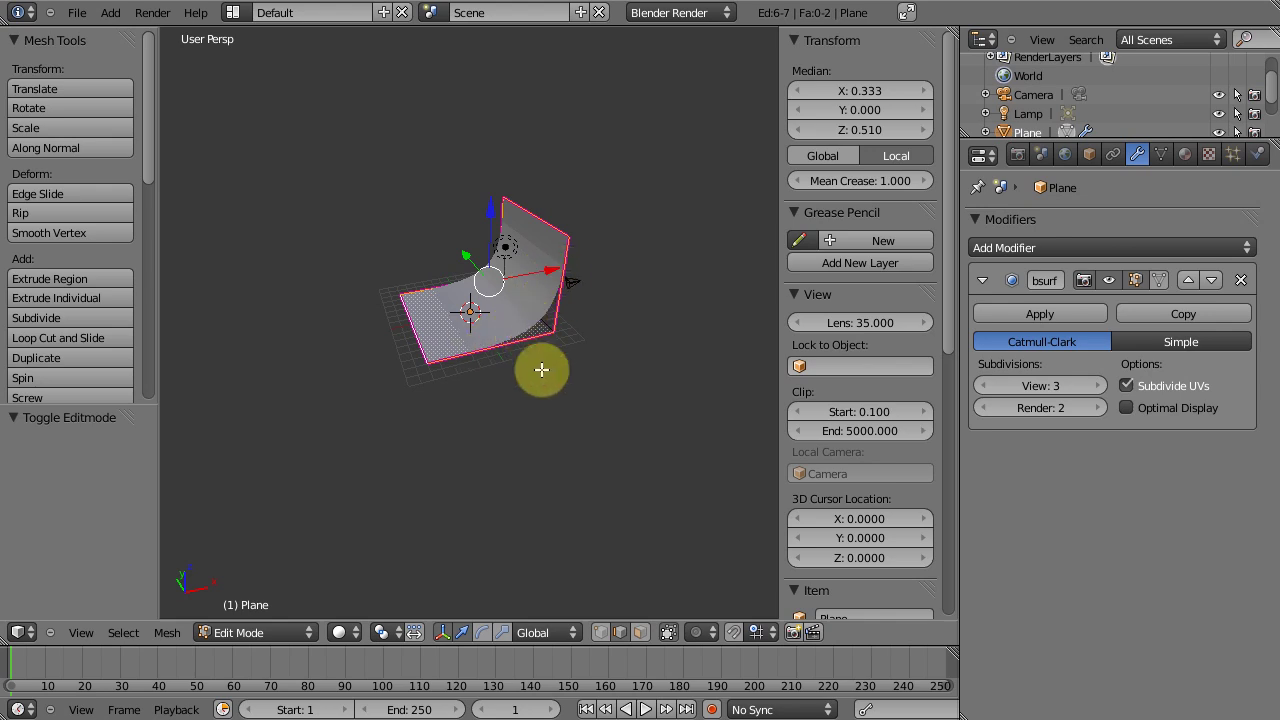
pyautogui.scroll(5, 541, 369)
pyautogui.moveTo(551, 366); pyautogui.dragTo(502, 376, button='middle')
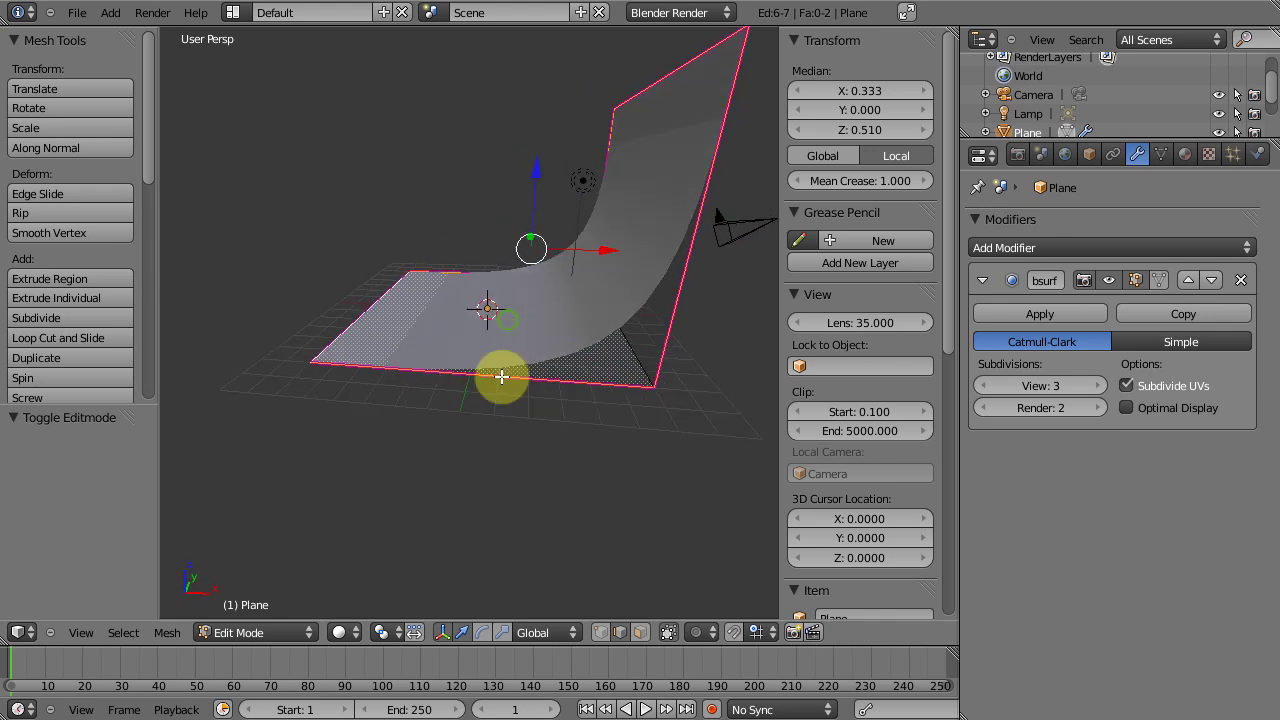
# - Add two loop cuts: one centred across the floor and one near the wall's top edge
pyautogui.press('a')
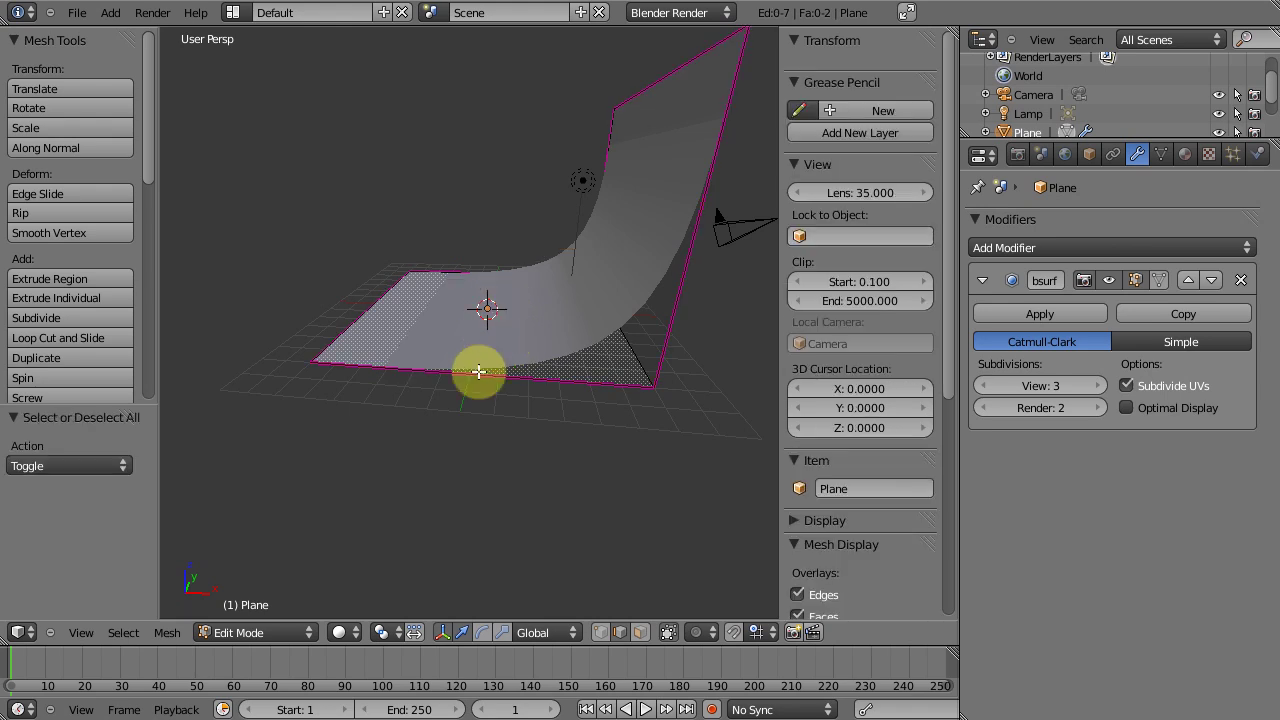
pyautogui.hotkey('ctrl', 'r')
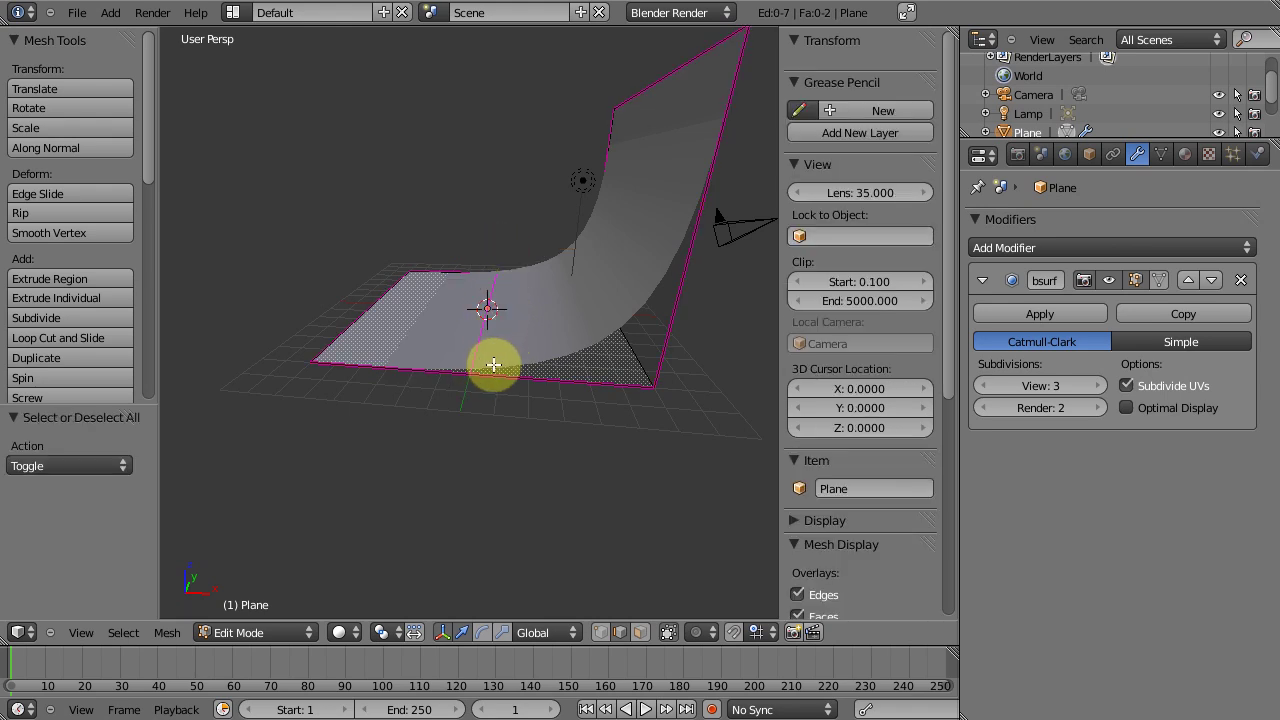
pyautogui.click(491, 363)
pyautogui.rightClick(492, 365)
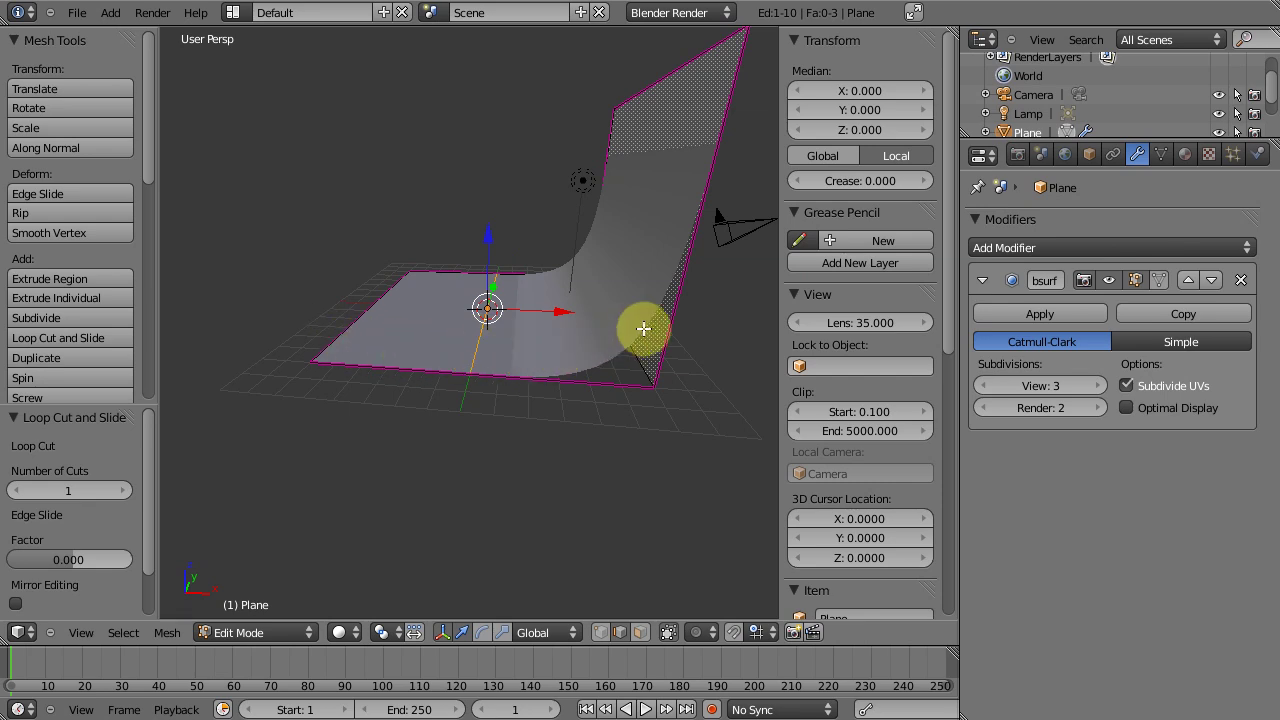
pyautogui.hotkey('ctrl', 'r')
pyautogui.click(690, 249)
pyautogui.click(690, 249)
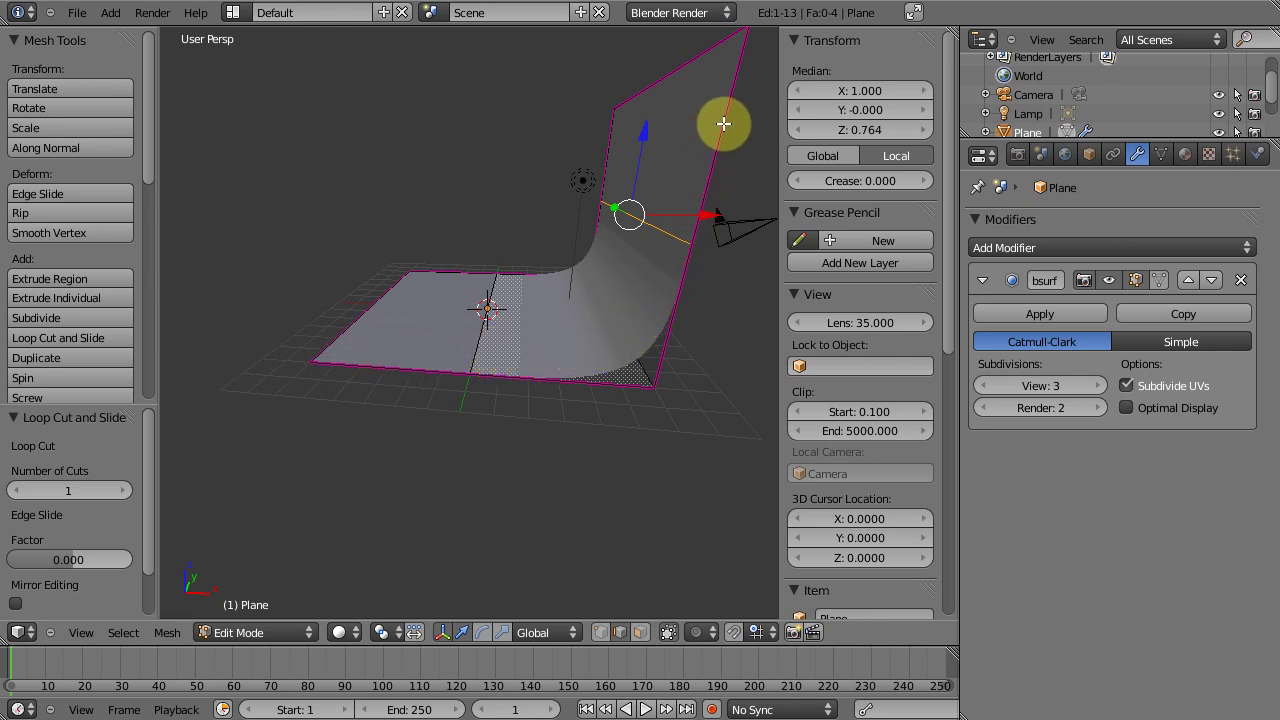
pyautogui.moveTo(486, 357); pyautogui.dragTo(656, 383, button='middle')
# - Create Material.001 for the backdrop and darken its diffuse colour to 0.267 grey
pyautogui.press('Tab')
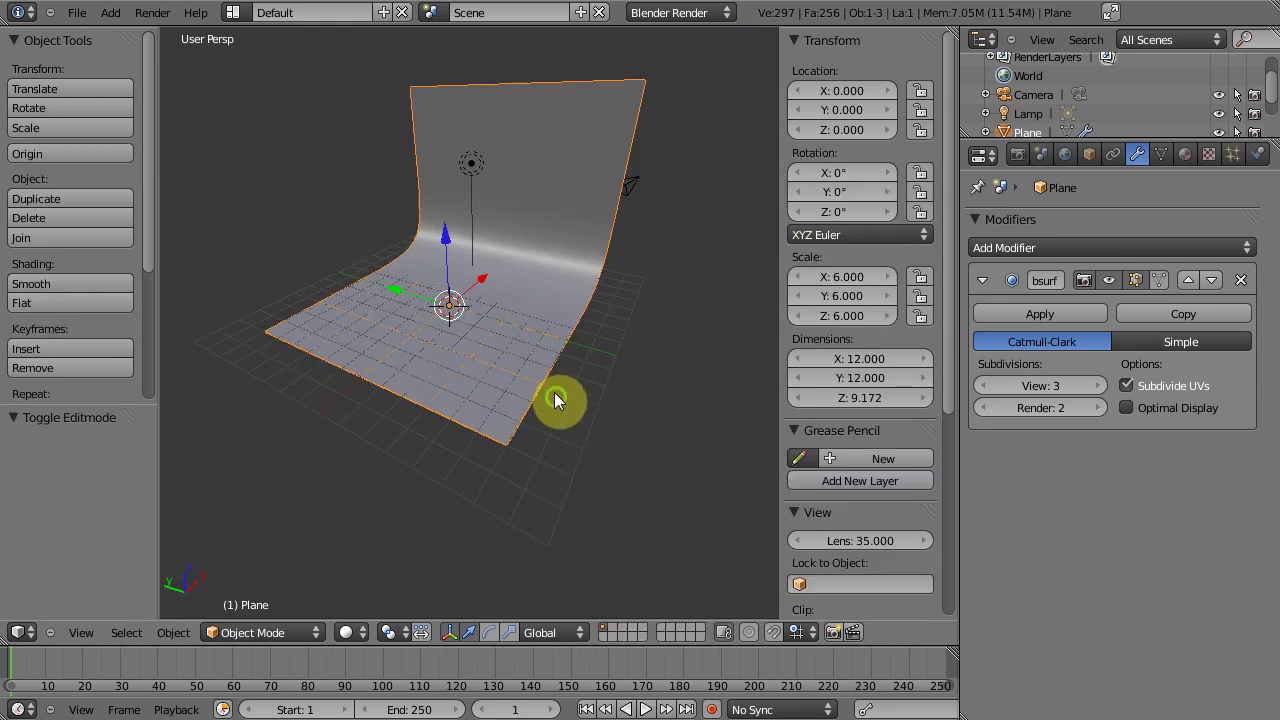
pyautogui.moveTo(563, 406); pyautogui.dragTo(391, 405, button='middle')
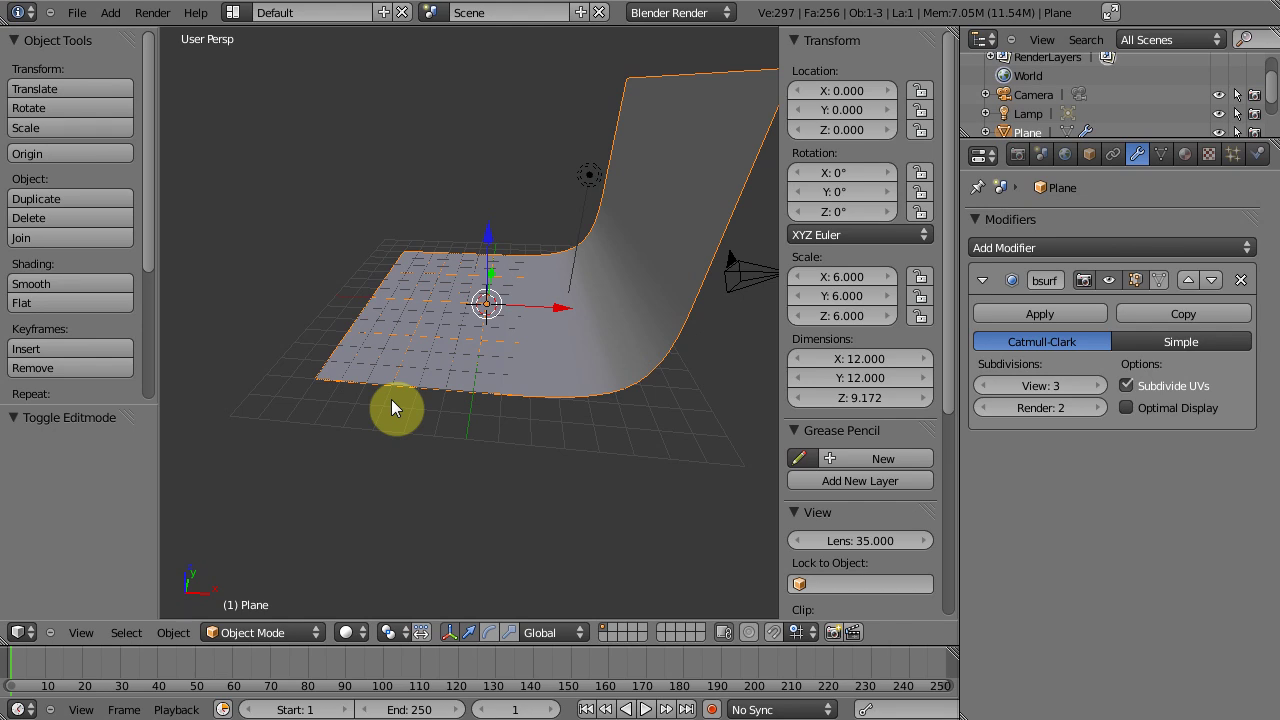
pyautogui.click(1186, 154)
pyautogui.click(1029, 286)
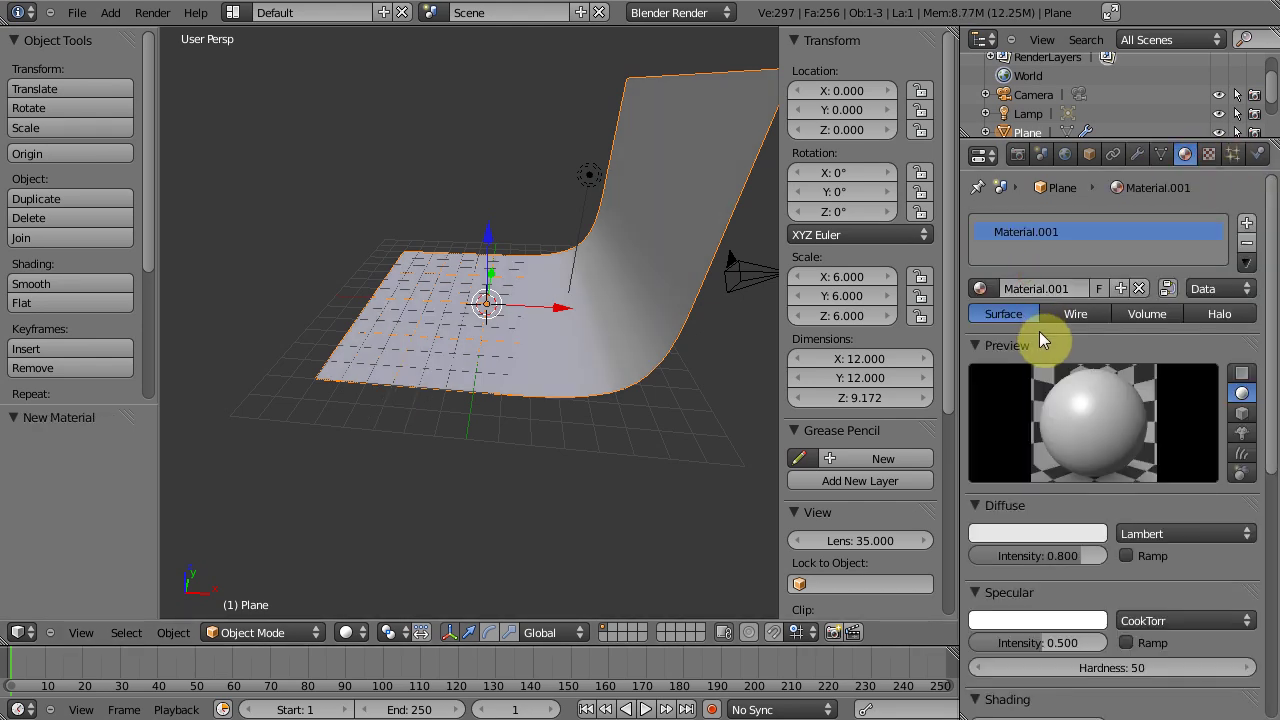
pyautogui.click(1037, 533)
pyautogui.moveTo(1083, 300); pyautogui.dragTo(1090, 337)
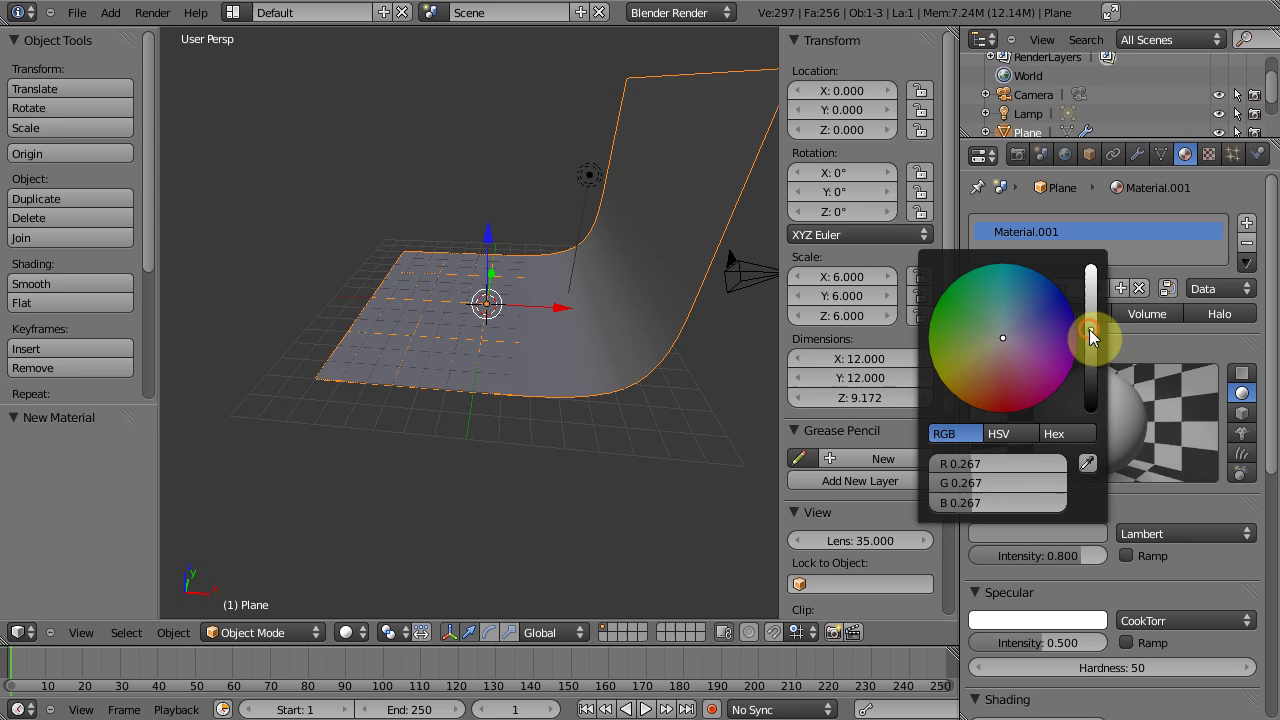
pyautogui.moveTo(488, 372); pyautogui.dragTo(465, 392, button='right')
pyautogui.press('Escape')
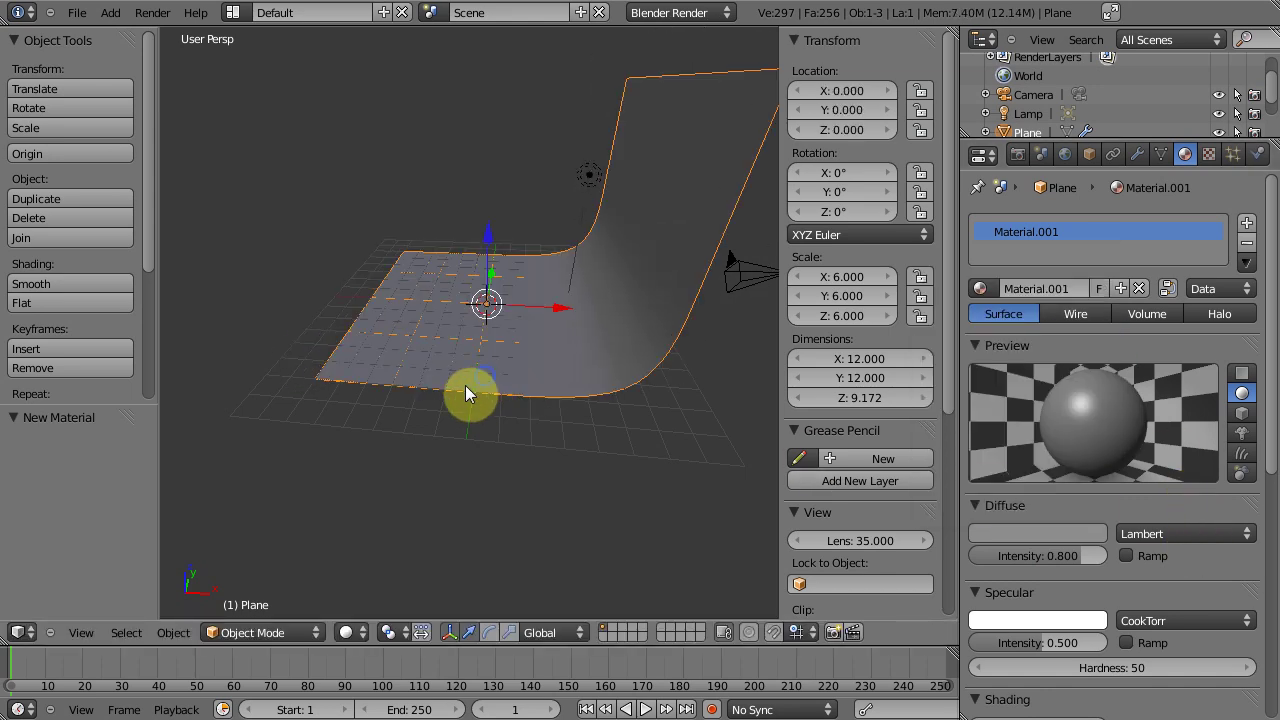
pyautogui.moveTo(465, 385); pyautogui.dragTo(613, 366, button='middle')
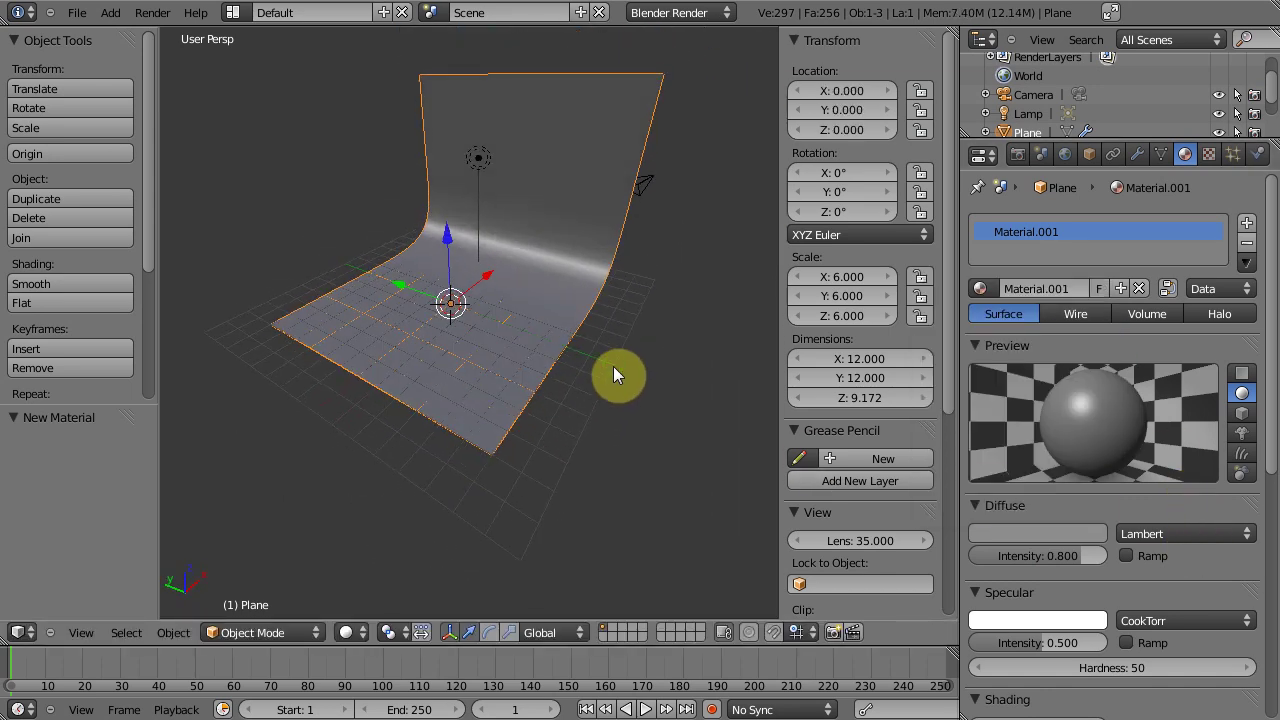